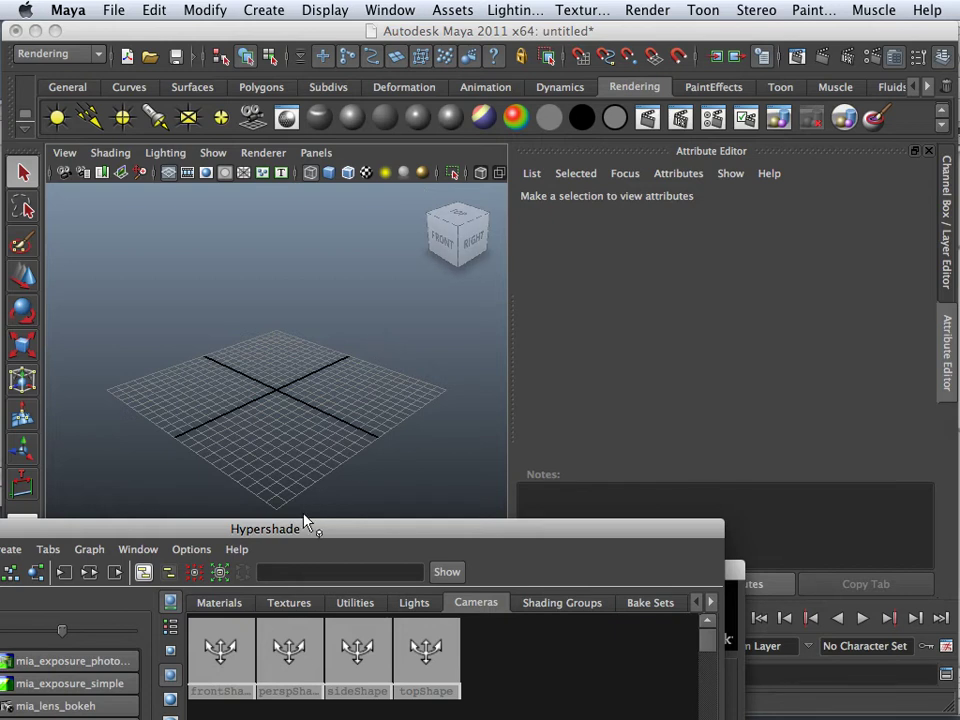
Step: Drag the Hypershade window aside and close it to reveal the empty perspective grid
left_click_drag(305, 523, 735, 401)
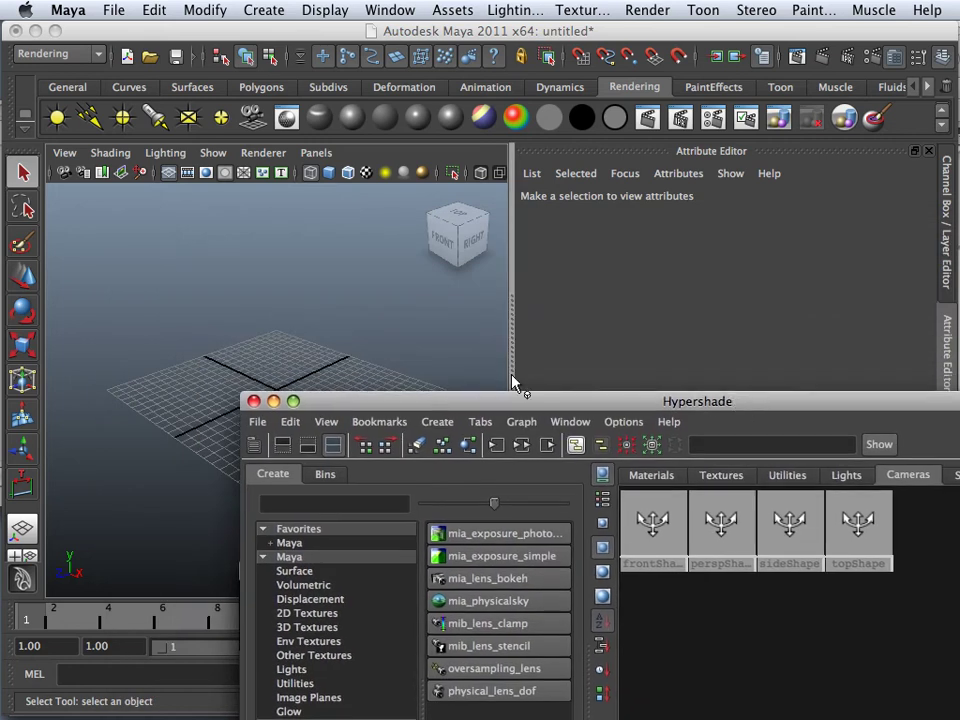
left_click(254, 401)
Step: Create a new camera, camera1, at the grid origin
scroll(240, 250, "up", 5)
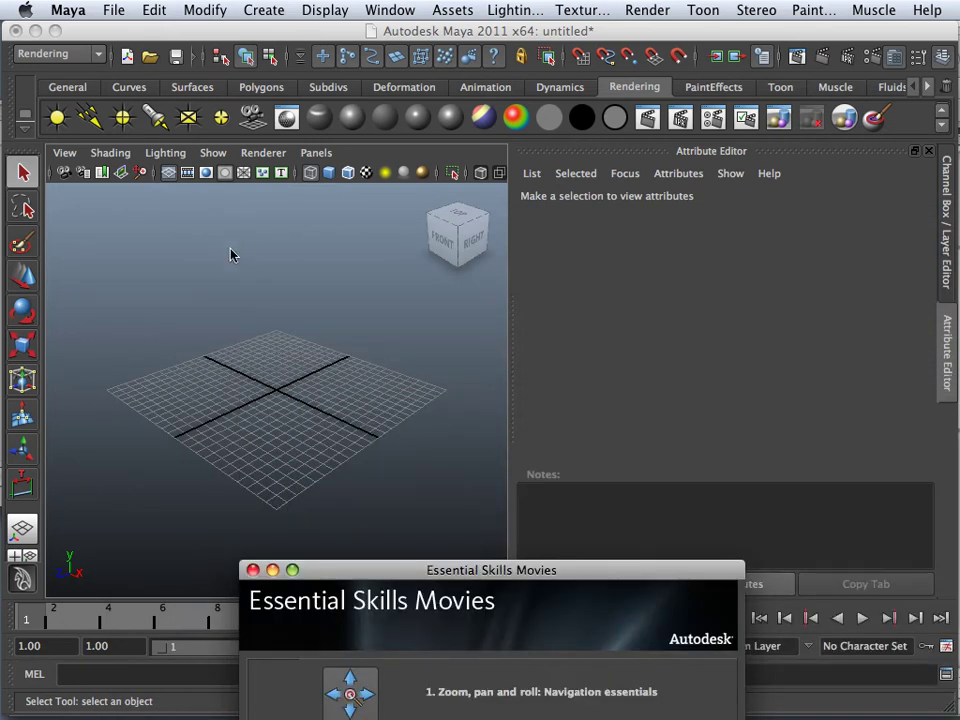
left_click_drag(321, 309, 228, 362, "alt")
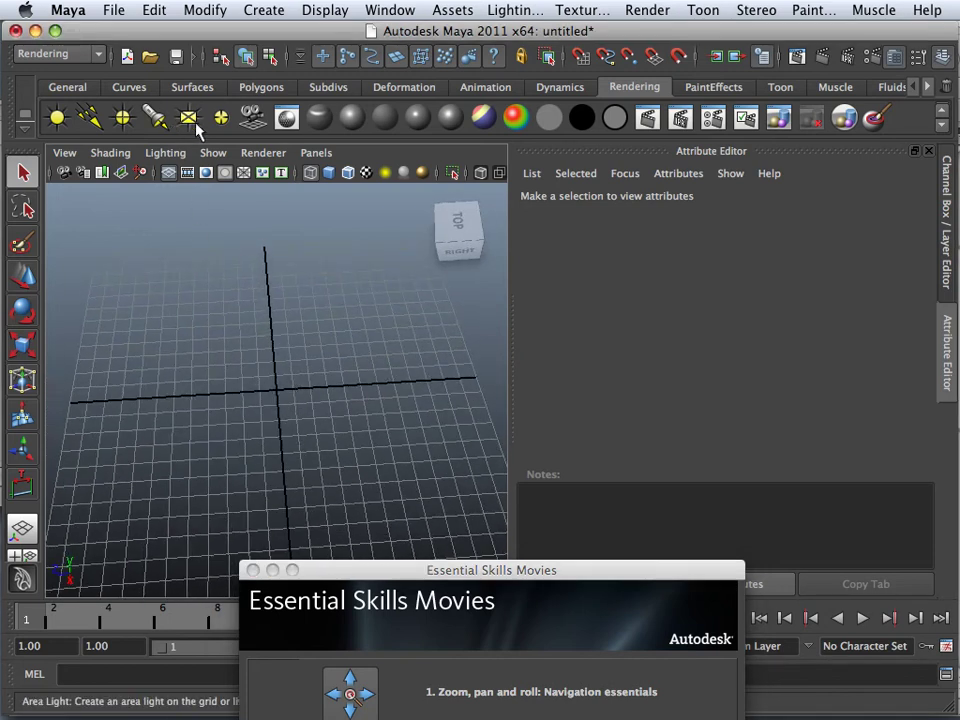
left_click(253, 119)
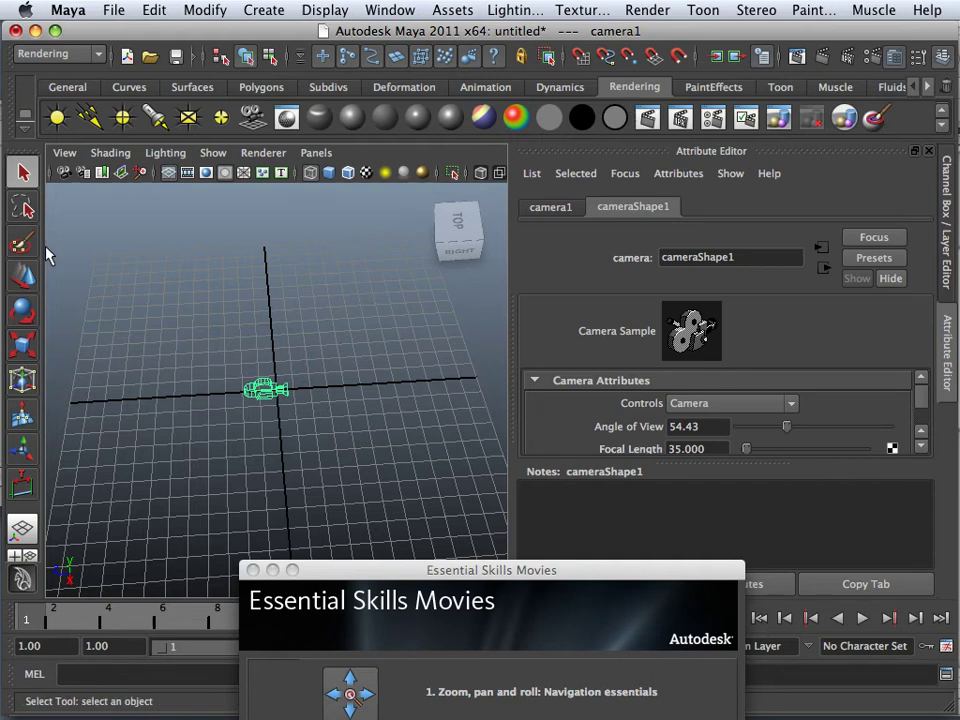
Step: Move camera1 left along the X axis, away from the grid centre
left_click(24, 275)
left_click(238, 393)
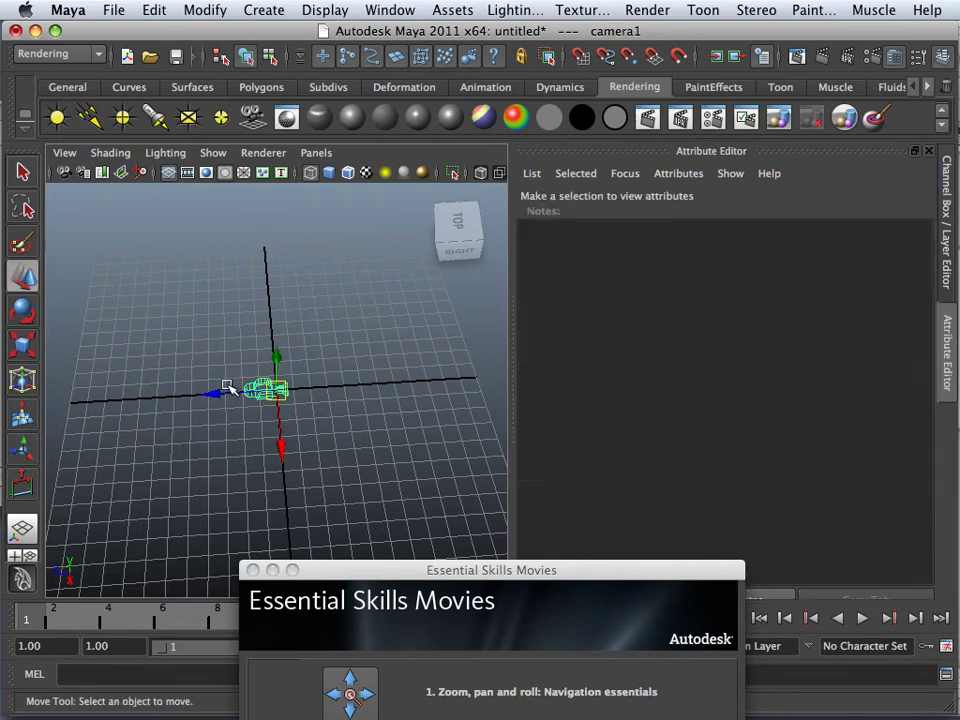
left_click(250, 393)
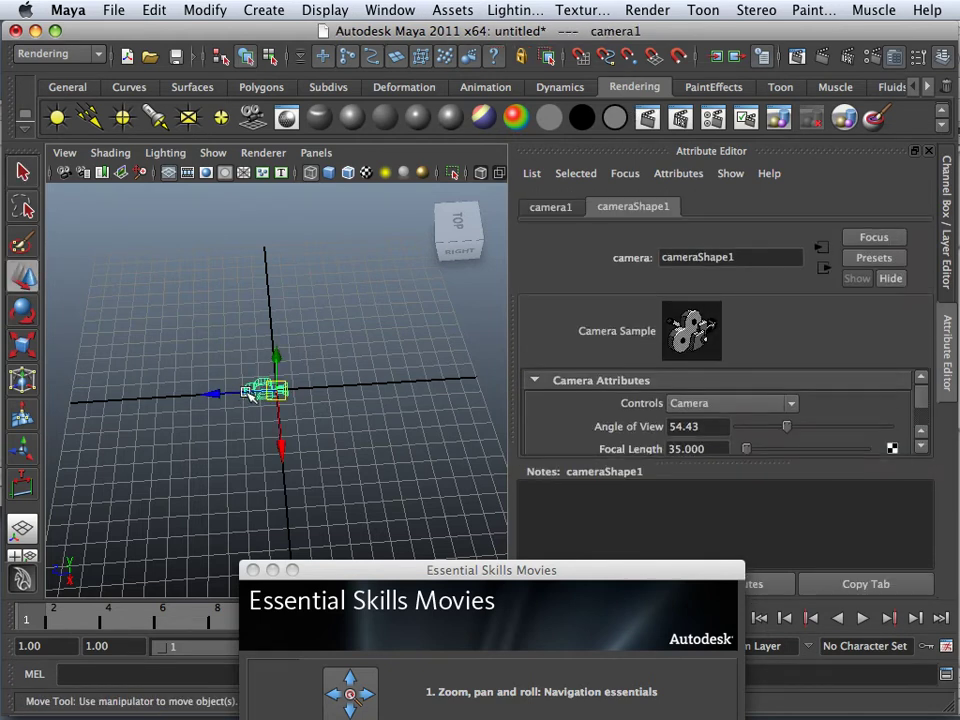
left_click_drag(251, 392, 90, 395)
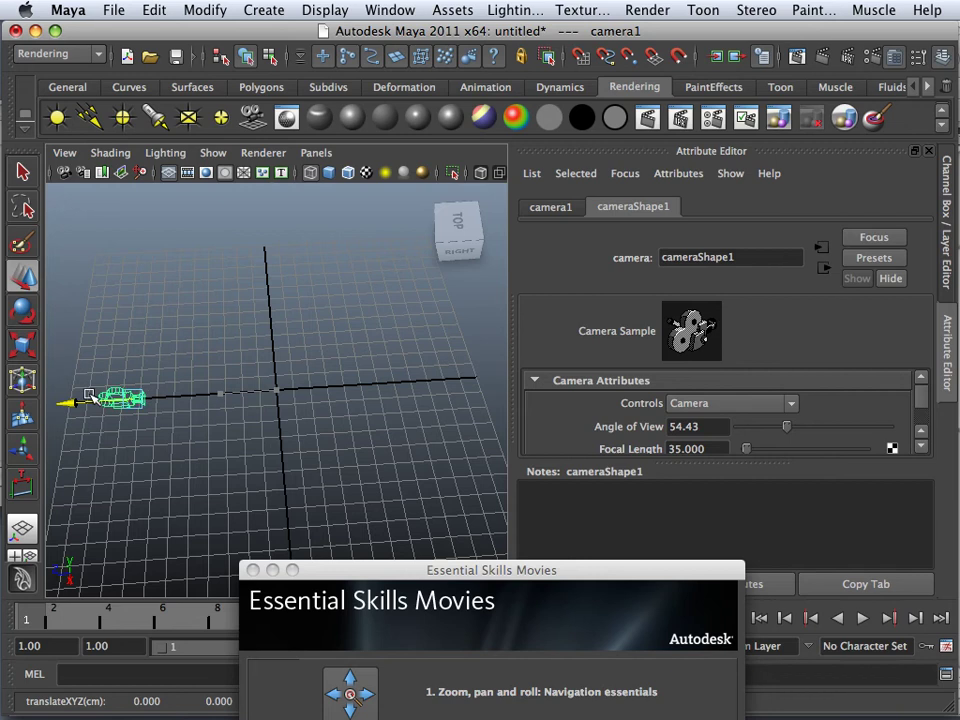
left_click_drag(161, 399, 180, 330, "alt")
Step: Create polygon sphere pSphere1 at the origin from the Polygons shelf
left_click(259, 88)
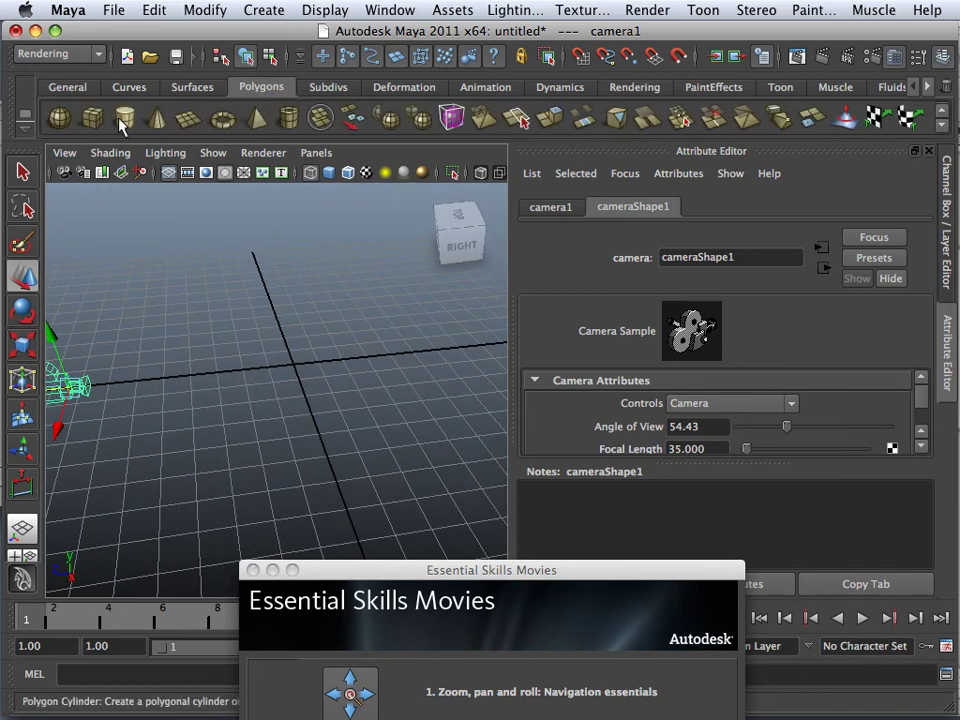
left_click(59, 118)
left_click_drag(231, 294, 349, 392, "alt")
mouse_move(255, 356)
left_mouse_down()
mouse_move(280, 448)
mouse_move(285, 360)
mouse_move(265, 337)
mouse_move(266, 366)
left_mouse_up()
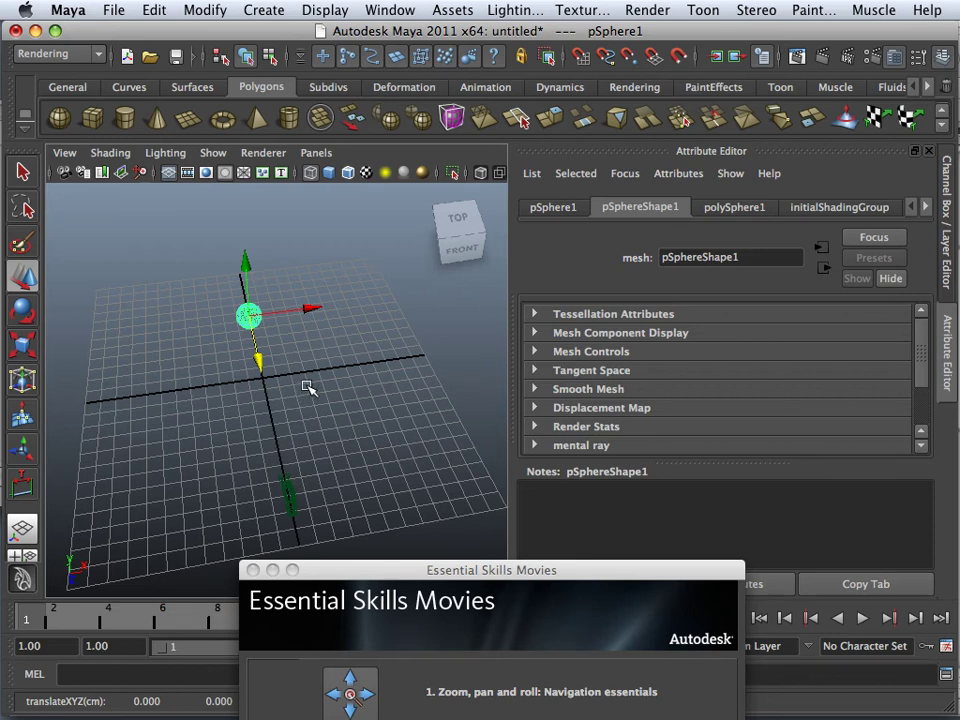
Step: Switch to the four-view layout with the top-left pane looking through camera1
key("space")
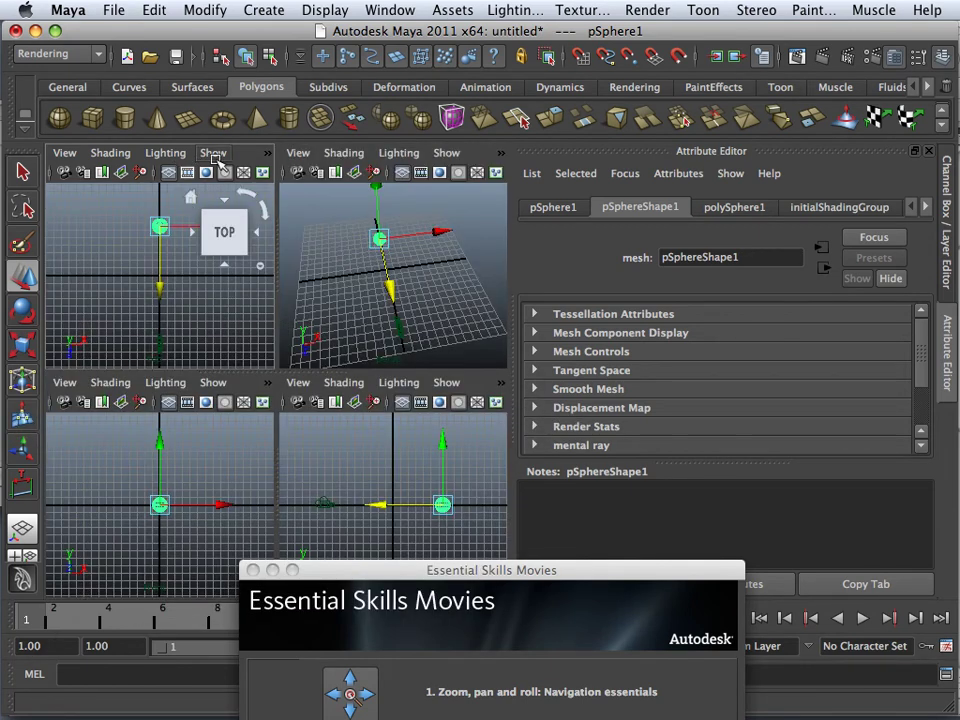
left_click(267, 158)
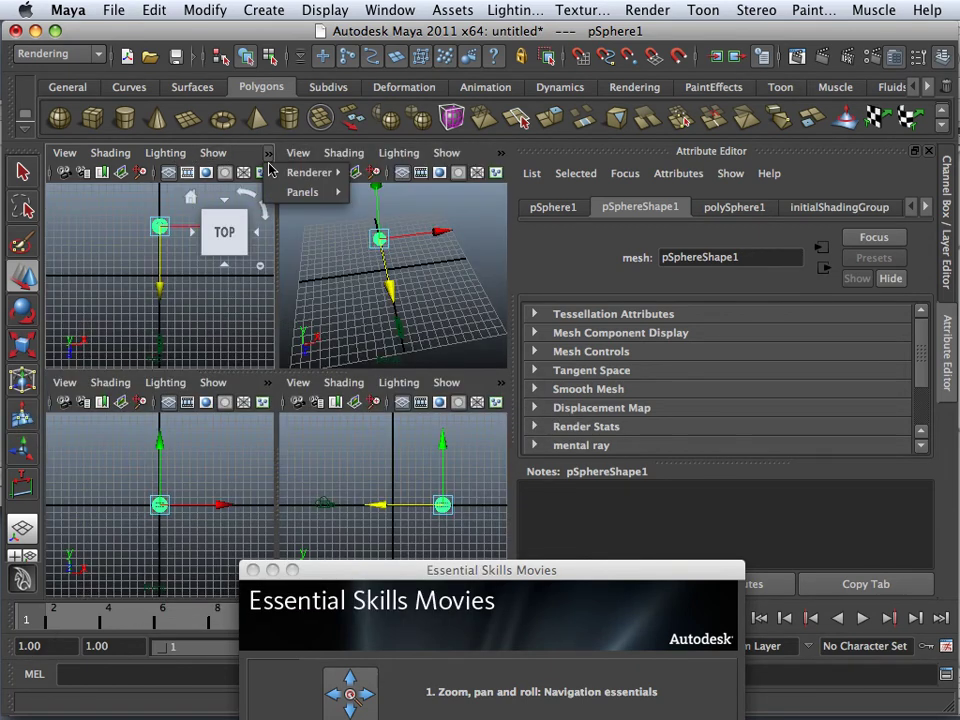
mouse_move(281, 193)
mouse_move(345, 193)
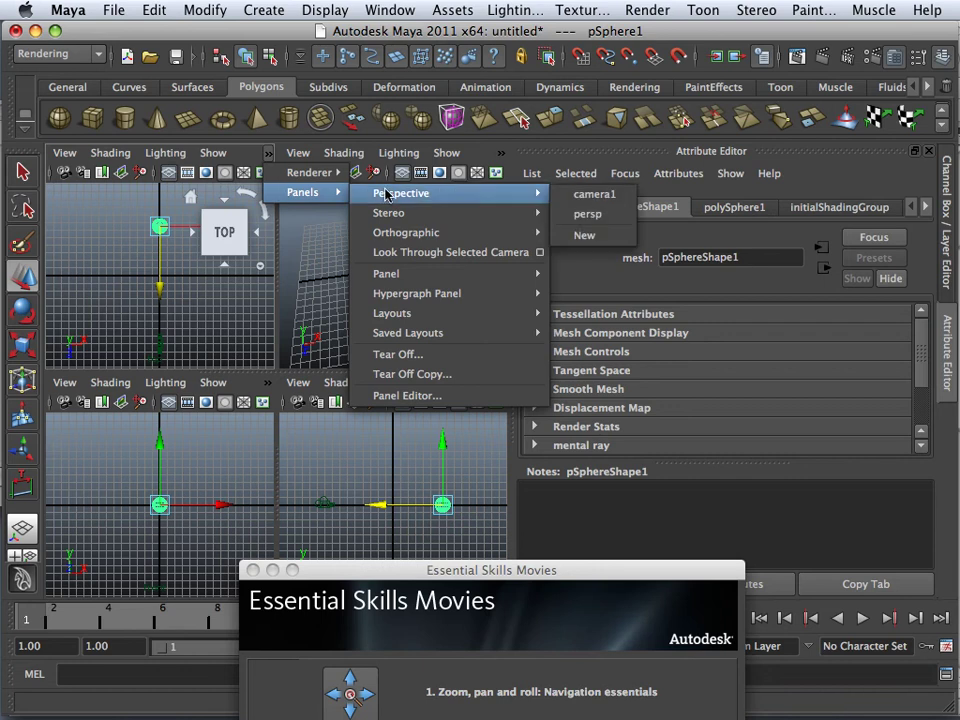
left_click(570, 206)
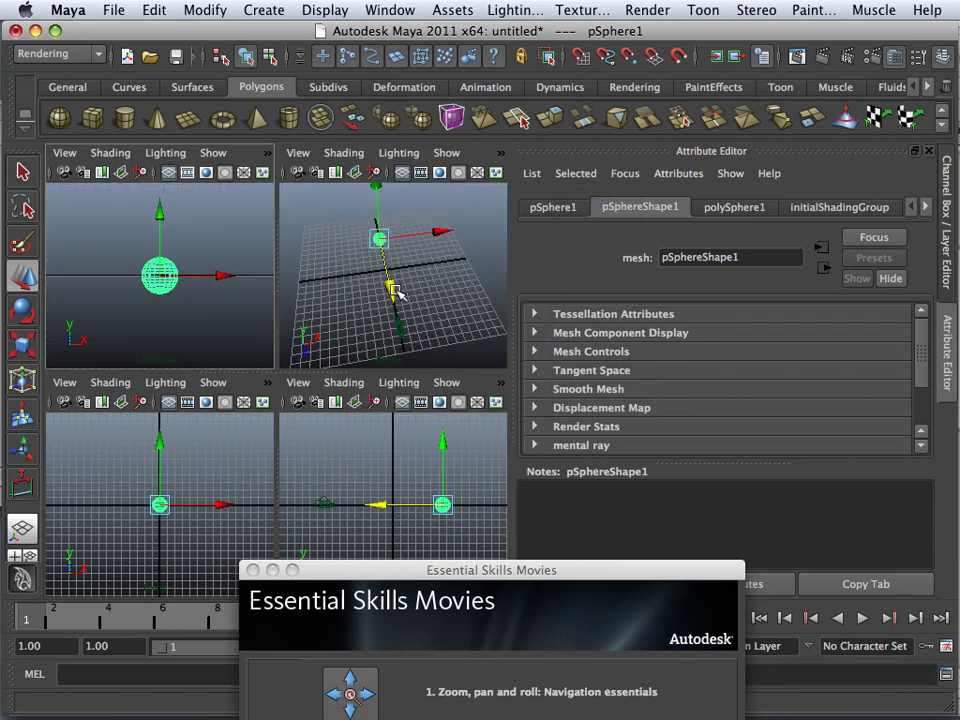
Step: Move the sphere along Z, then duplicate it and offset pSphere2 sideways
mouse_move(392, 290)
left_mouse_down()
mouse_move(398, 329)
mouse_move(392, 276)
left_mouse_up()
key("ctrl+d")
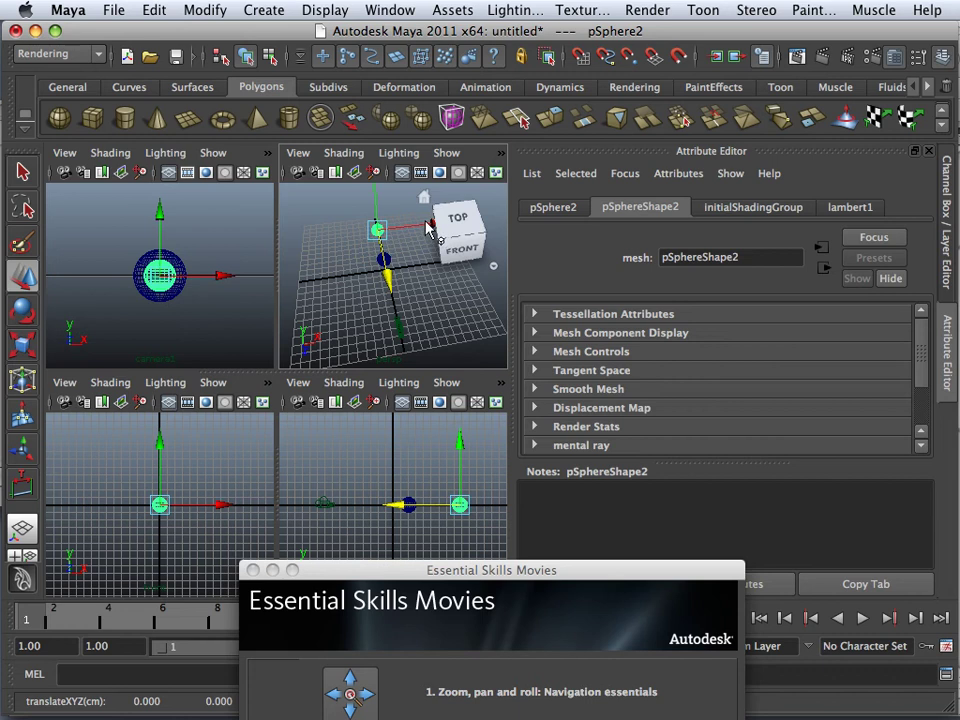
left_click(375, 224)
mouse_move(375, 224)
left_mouse_down()
mouse_move(412, 228)
mouse_move(392, 230)
left_mouse_up()
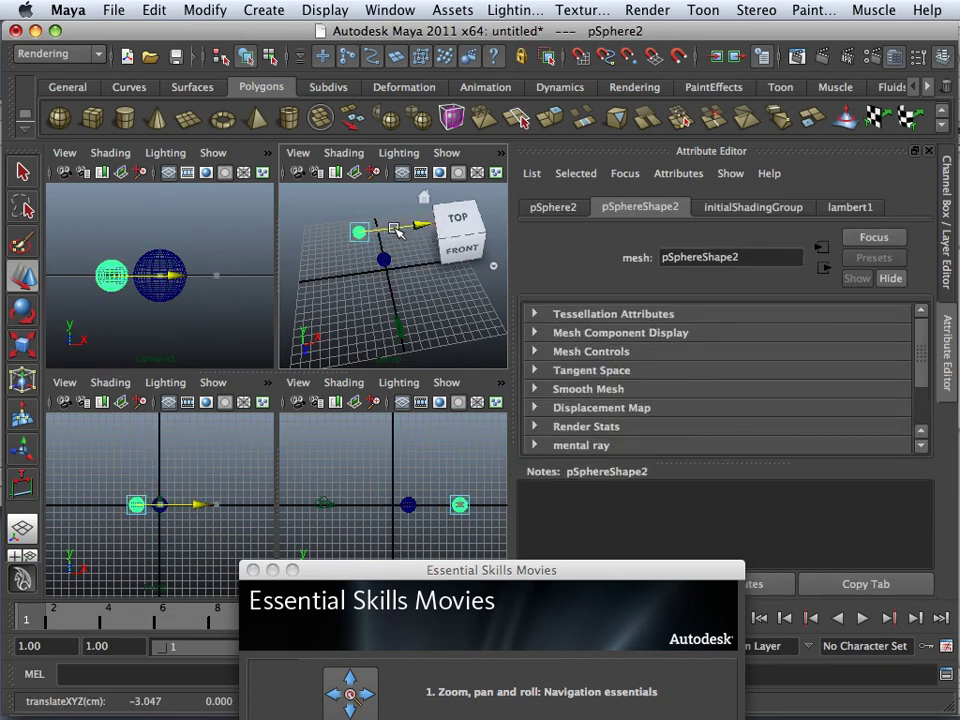
Step: Turn on the film gate in the camera1 view
left_click(66, 155)
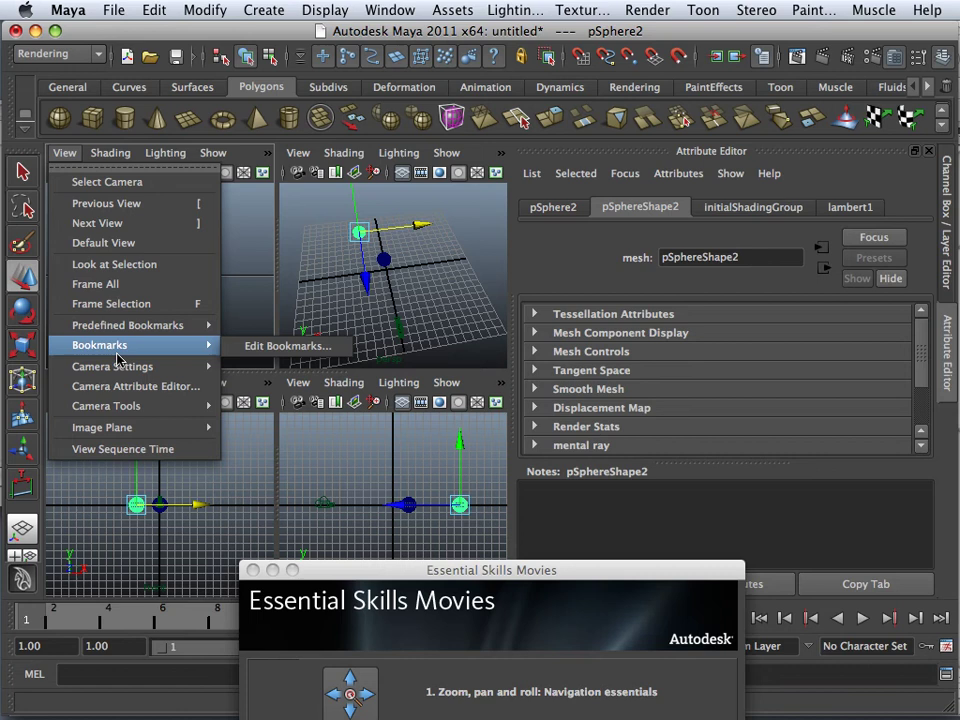
mouse_move(120, 370)
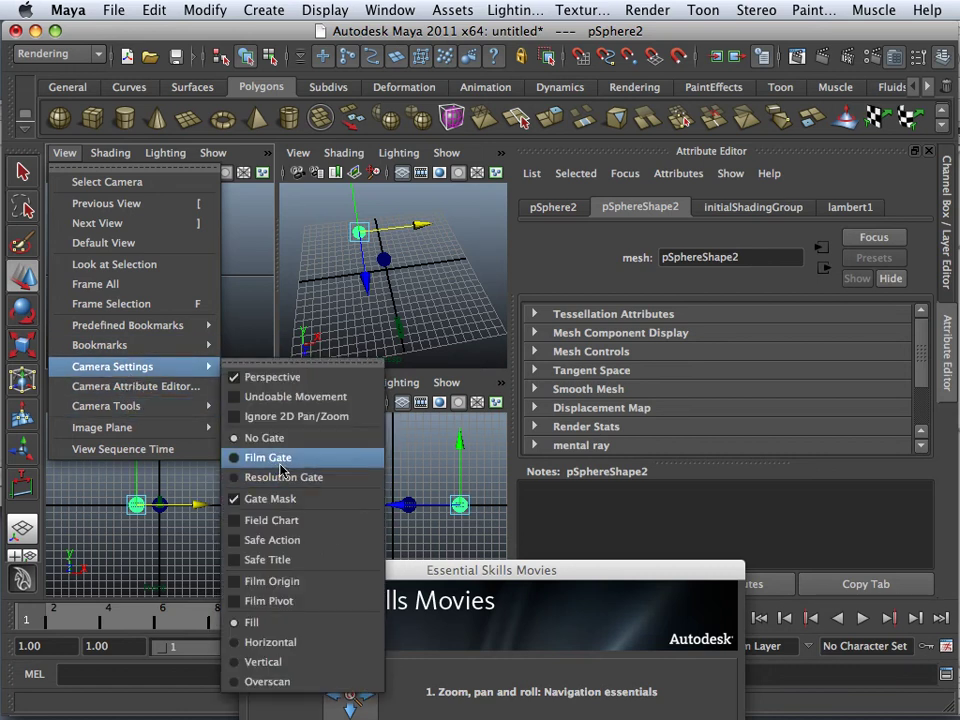
left_click(281, 463)
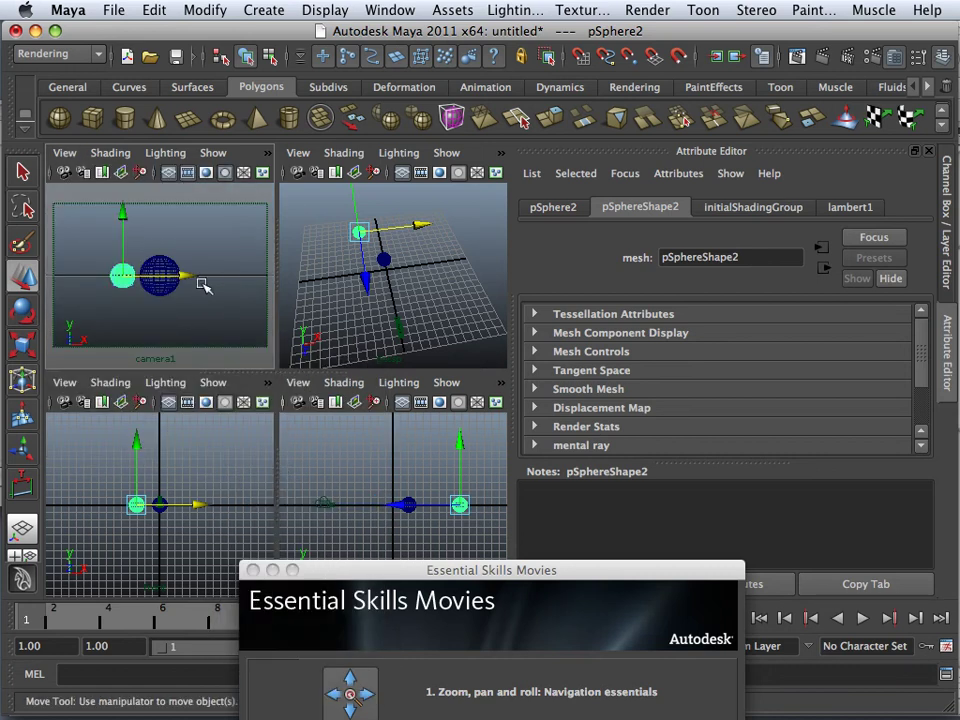
Step: Move pSphere2 along X and Z, then duplicate it and move pSphere3 to about X 6.965
left_click_drag(192, 277, 176, 279)
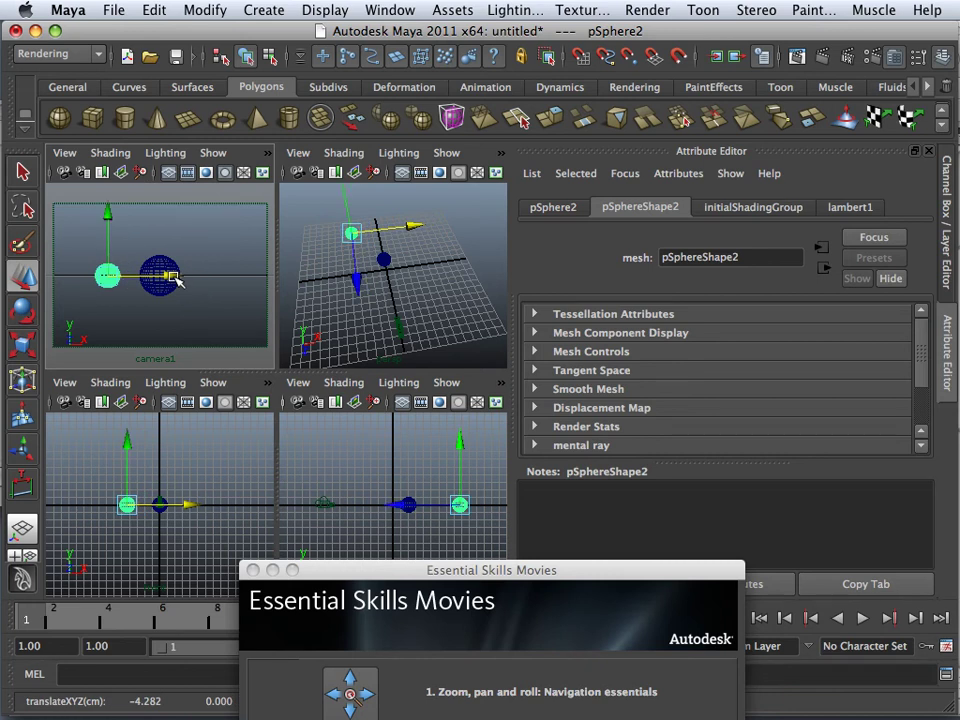
left_click_drag(362, 289, 349, 207)
key("ctrl+d")
scroll(360, 215, "down", 3)
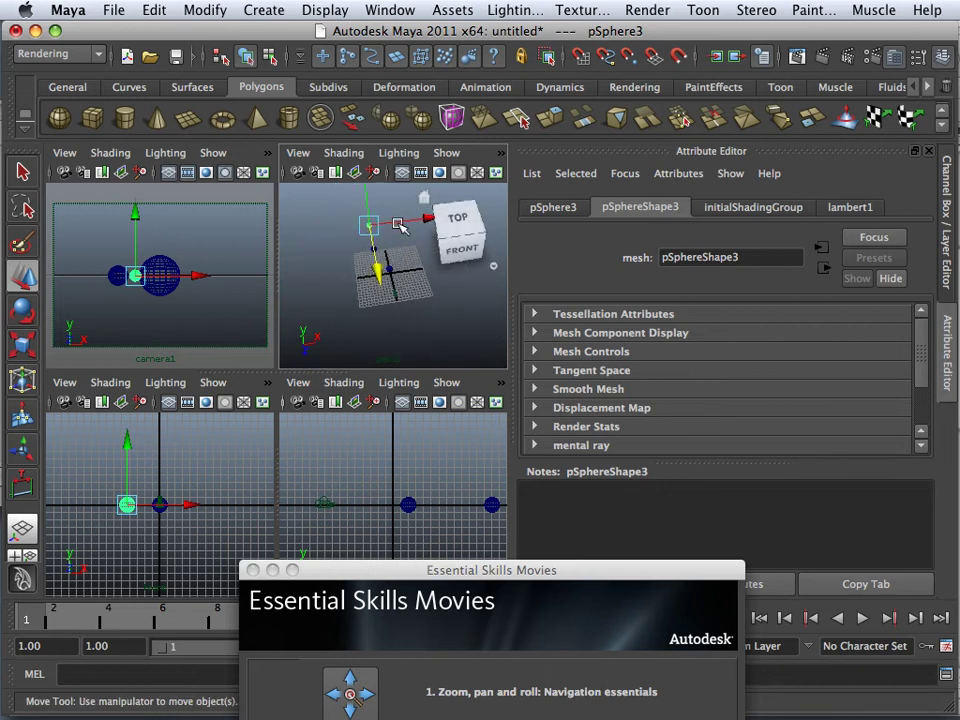
left_click_drag(428, 222, 450, 230)
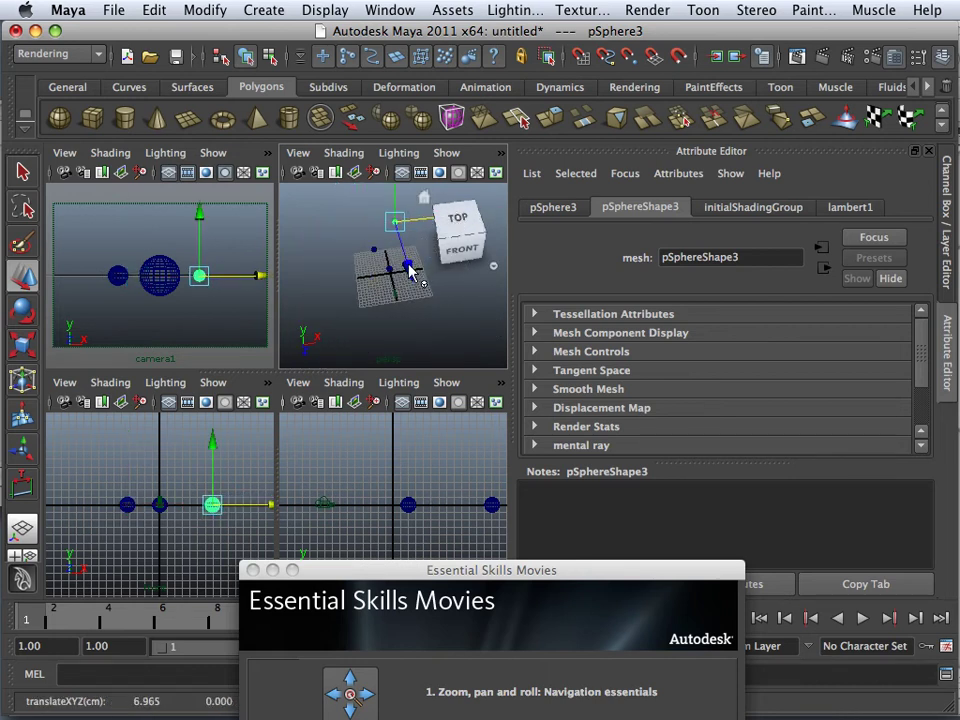
left_click_drag(410, 268, 401, 257)
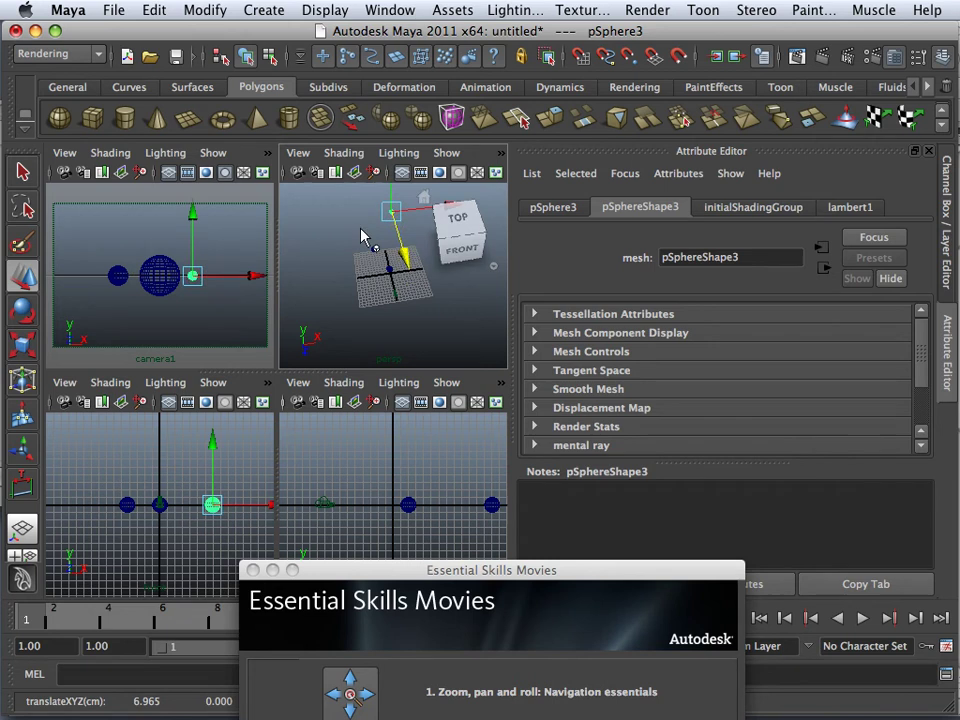
Step: Create pSphere4 at the origin, scale it to about 112, and return to single perspective view
left_click(62, 119)
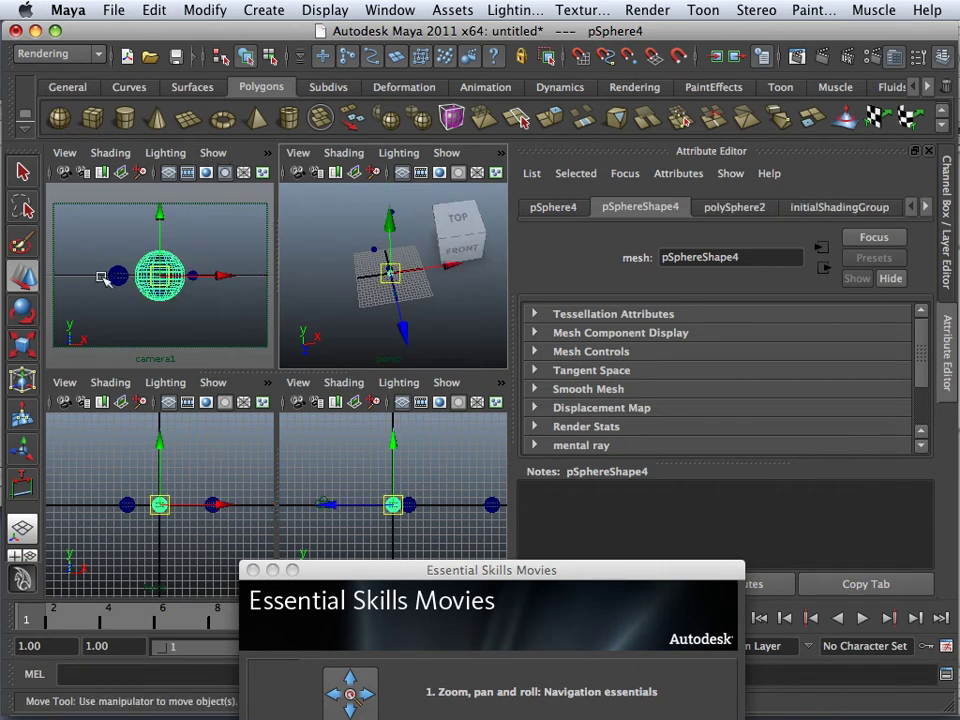
left_click(22, 345)
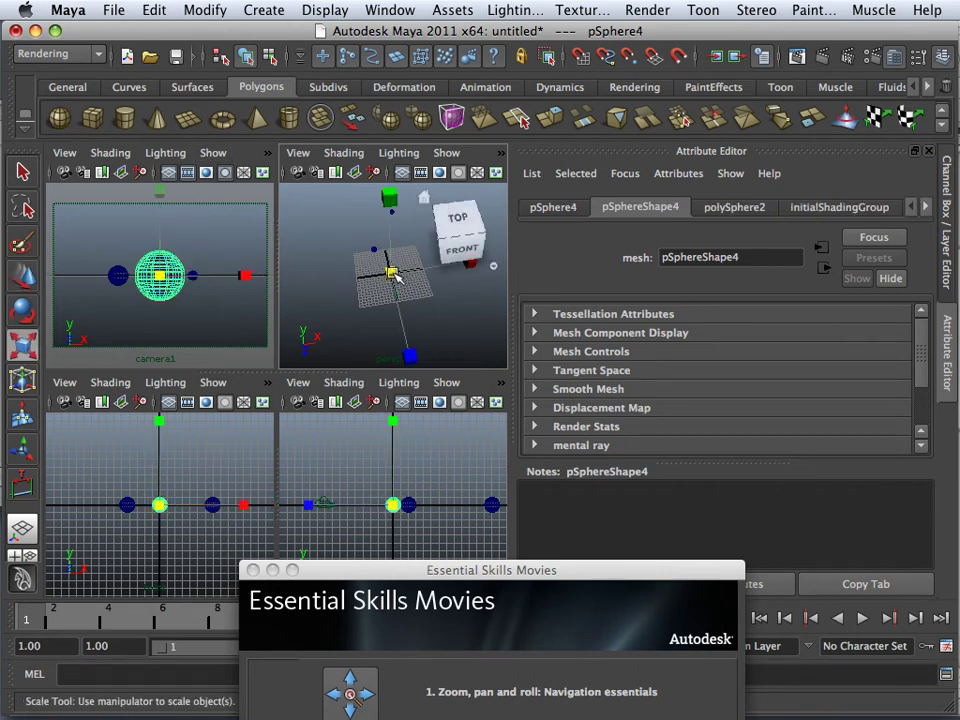
mouse_move(391, 272)
left_mouse_down()
mouse_move(408, 292)
mouse_move(391, 275)
mouse_move(388, 285)
mouse_move(405, 278)
mouse_move(424, 287)
mouse_move(392, 271)
mouse_move(389, 284)
left_mouse_up()
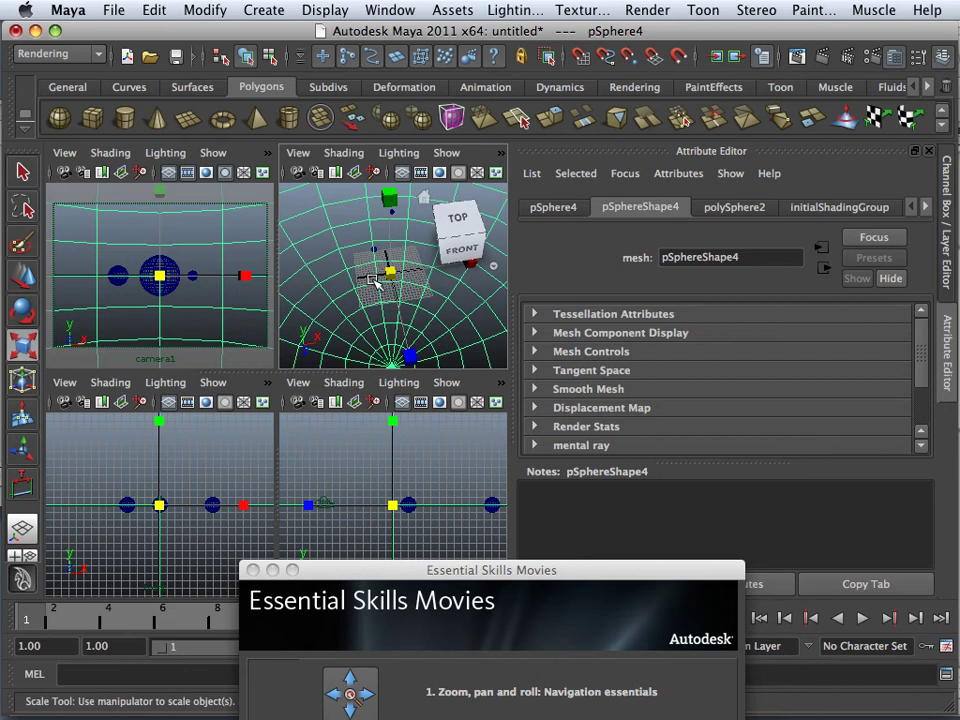
key("space")
left_click_drag(369, 281, 339, 377, "alt")
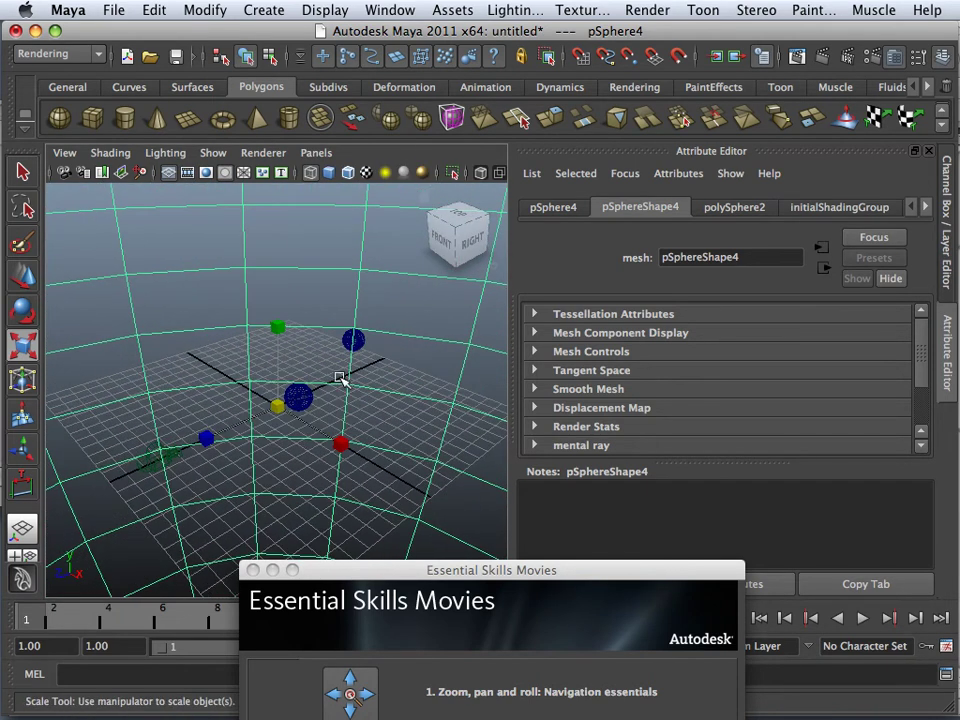
Step: Tumble and zoom the perspective view around the spheres and camera to inspect the layout
left_click(375, 413)
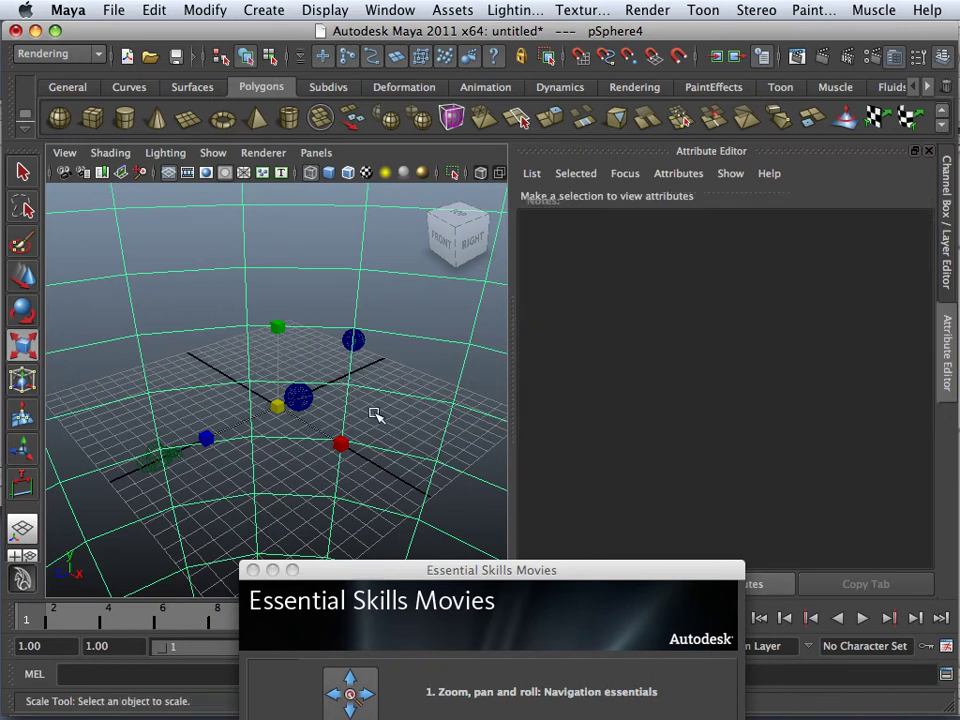
left_click_drag(375, 413, 315, 426, "alt")
right_click_drag(315, 426, 266, 413, "alt")
left_click_drag(266, 413, 319, 395, "alt")
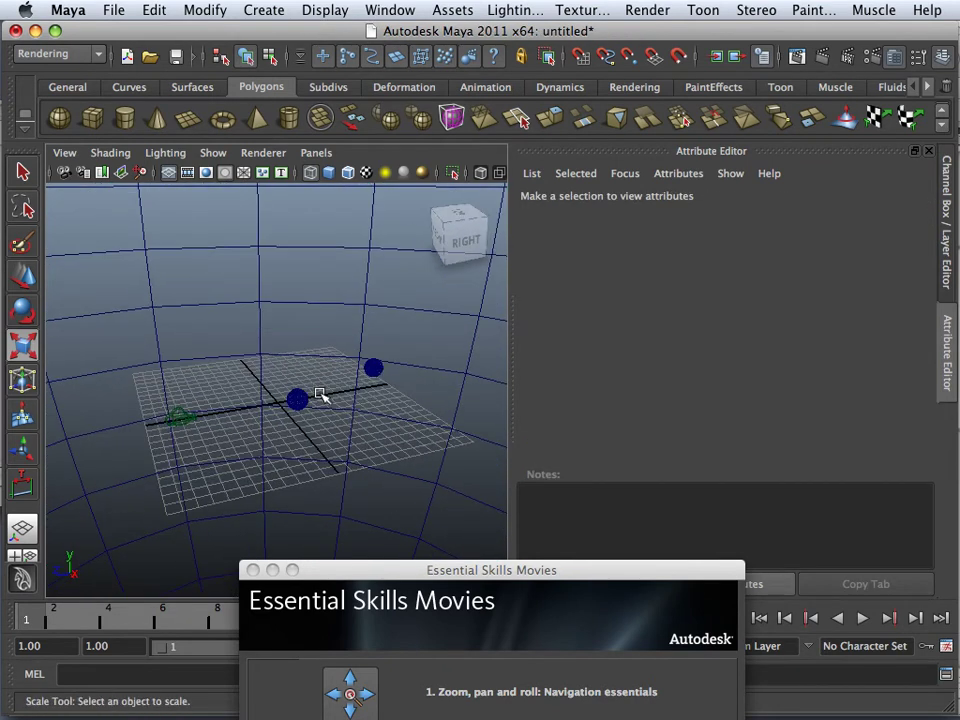
left_click_drag(237, 388, 251, 396, "alt")
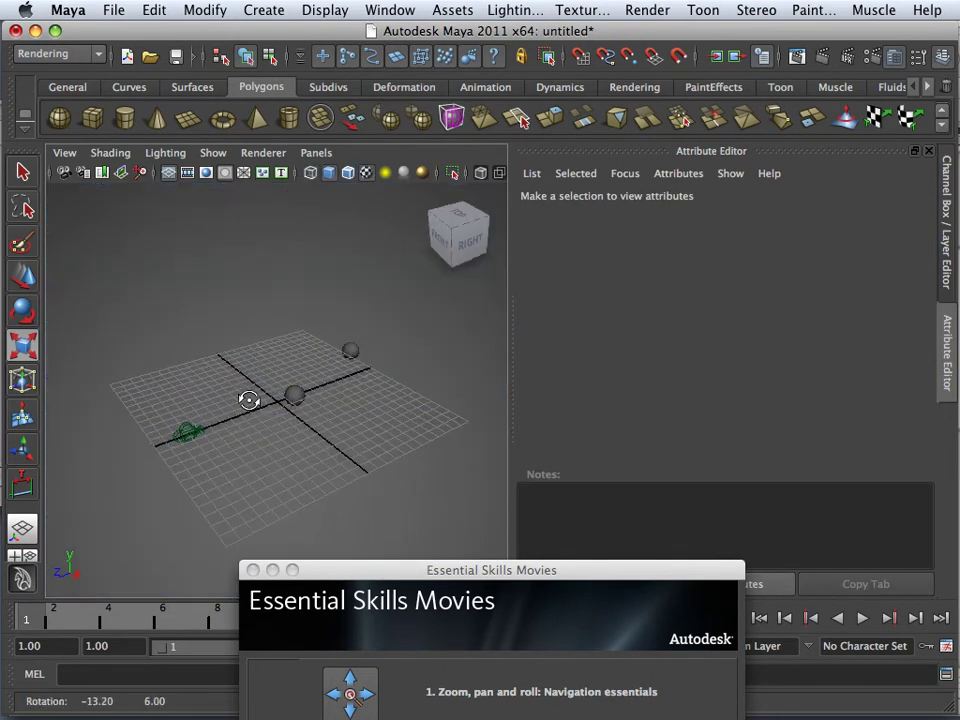
left_click(188, 432)
right_click_drag(285, 436, 291, 396, "alt")
left_click(291, 396)
left_click(326, 363)
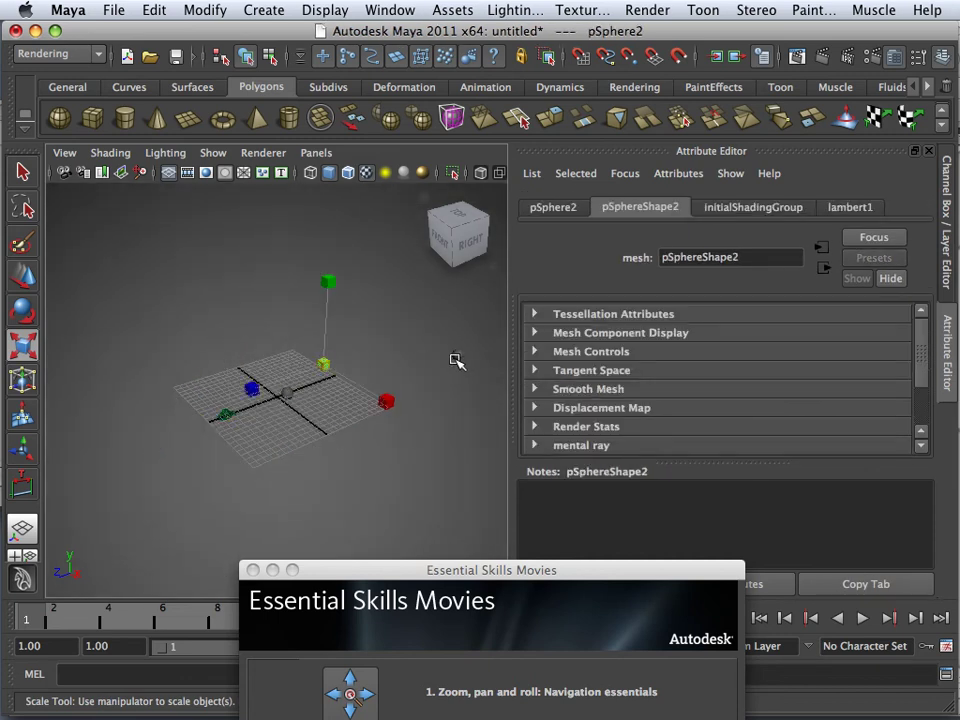
mouse_move(294, 407)
left_mouse_down("alt")
mouse_move(394, 414)
mouse_move(291, 407)
left_mouse_up("alt")
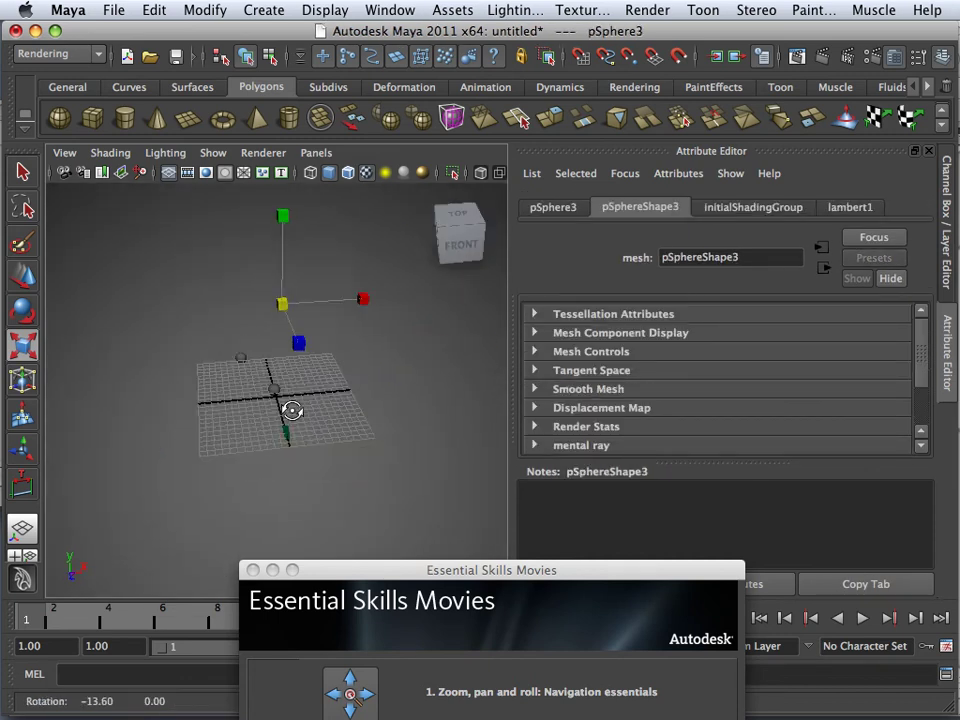
right_click_drag(291, 407, 313, 416, "alt")
left_click_drag(313, 416, 249, 418, "alt")
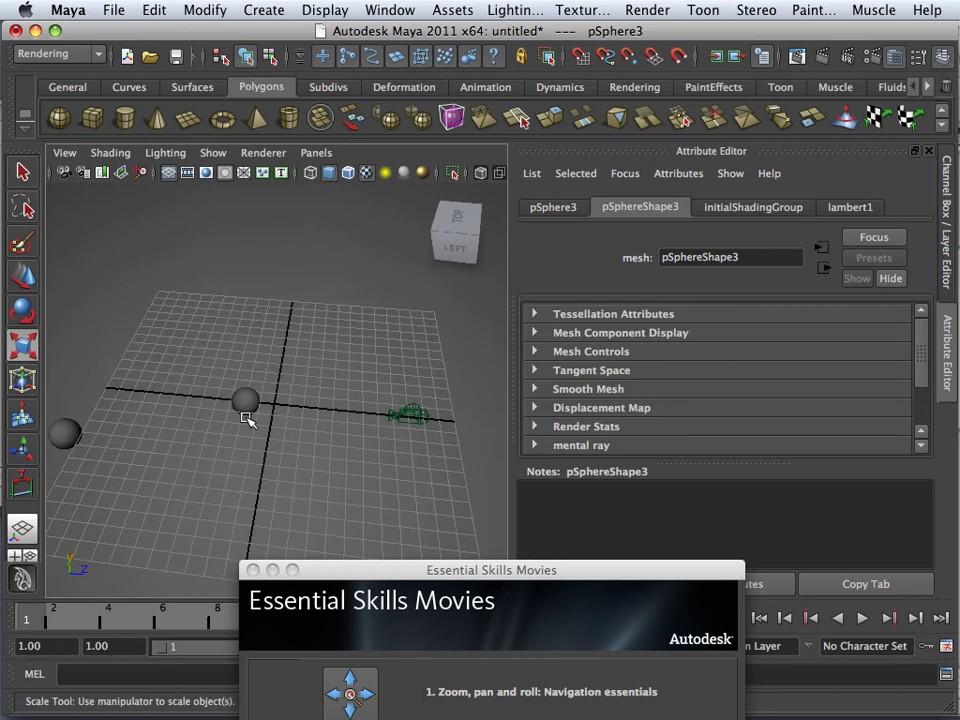
middle_click_drag(249, 418, 296, 414, "alt")
left_click_drag(296, 414, 401, 389, "alt")
Step: Select pSphere2 and move it along X to about -4.282
left_click(385, 307)
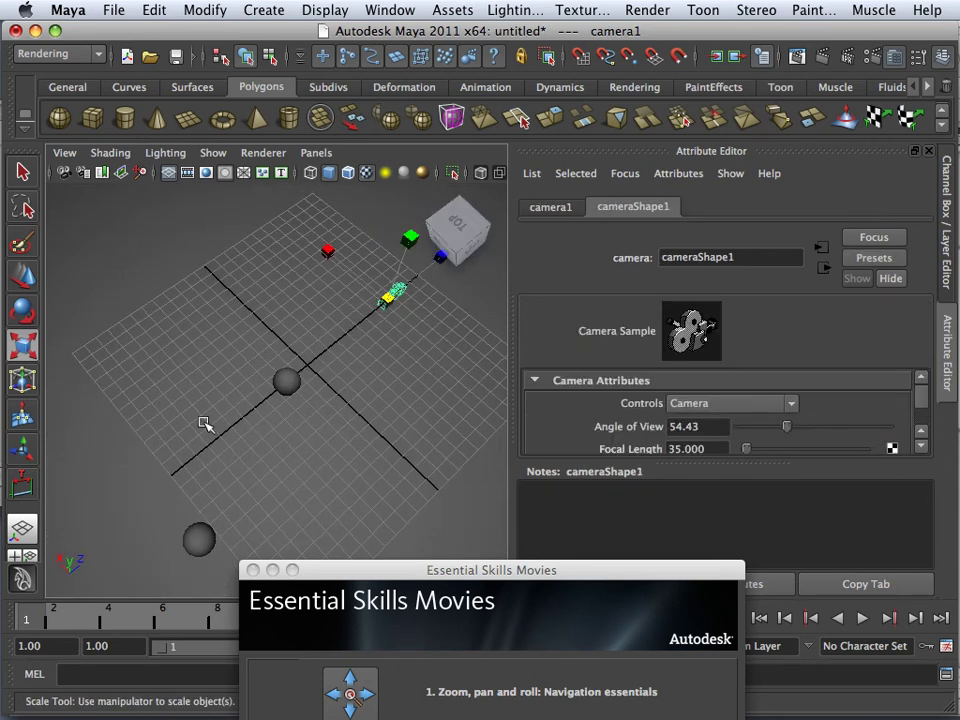
left_click_drag(208, 422, 229, 362, "alt")
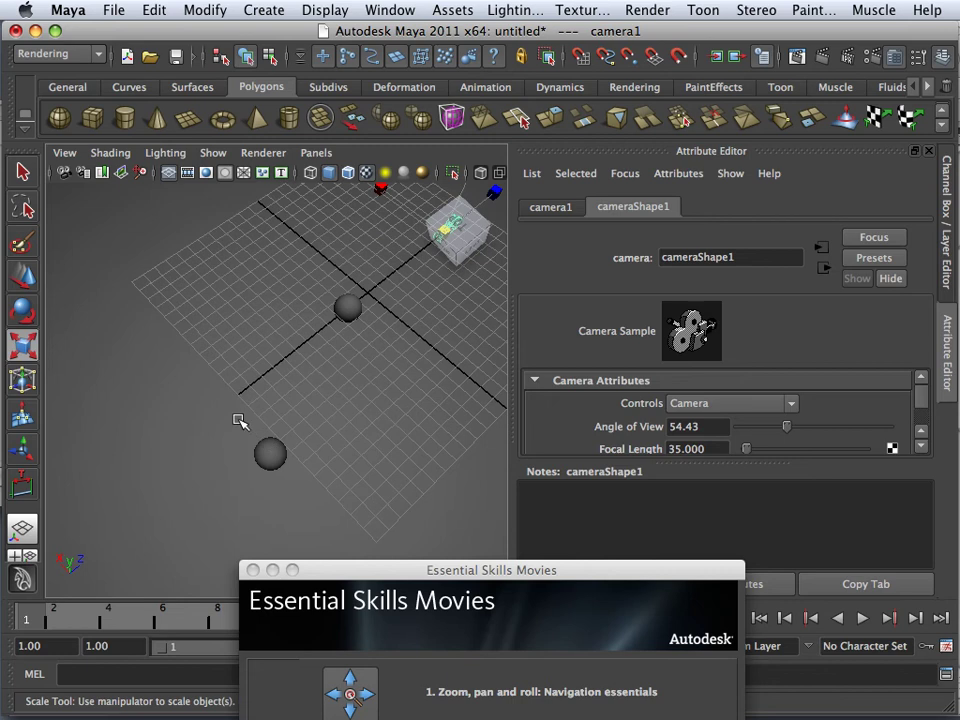
left_click(264, 447)
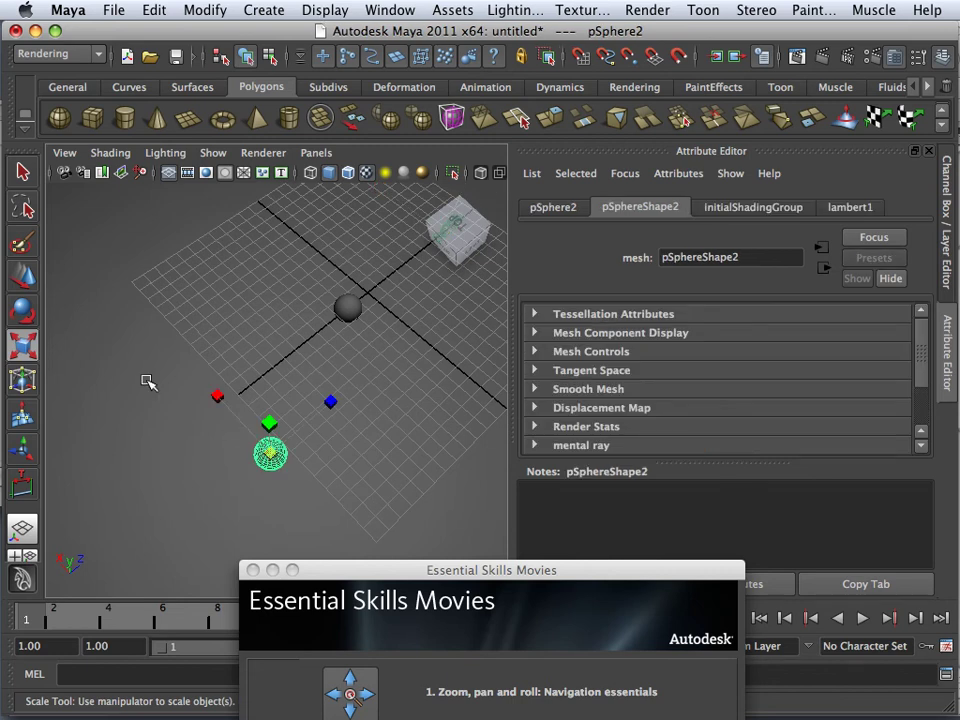
key("w")
left_click_drag(314, 418, 320, 413)
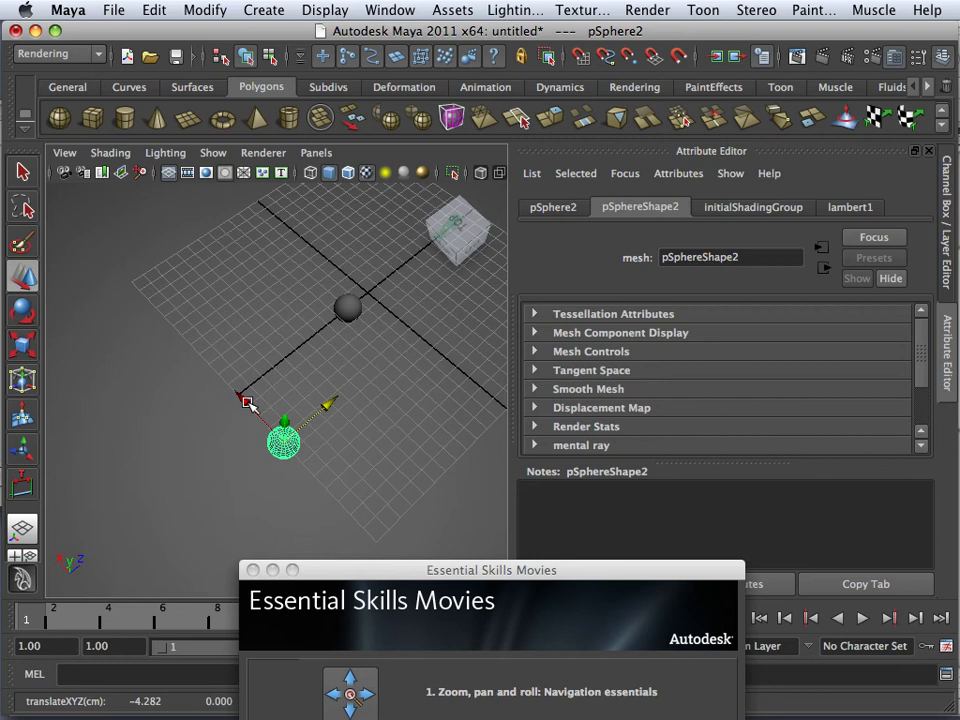
left_click_drag(248, 403, 229, 439)
left_click(441, 338)
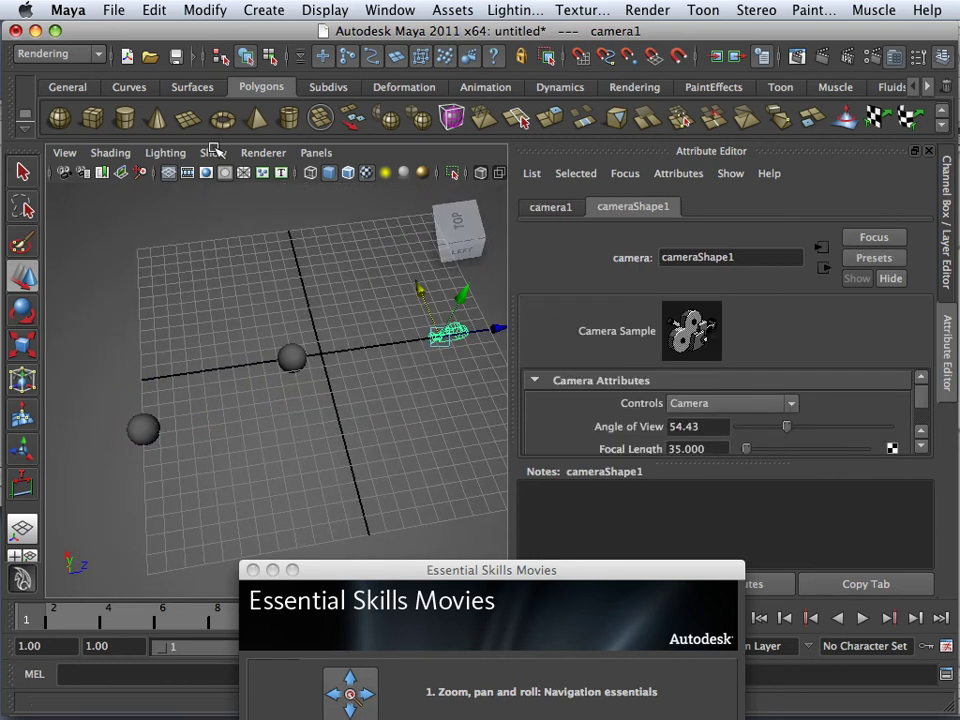
Step: Use the Distance Tool to create distanceDimension1 reading 20.000 between locators at Z 8 and Z -12
left_click(222, 12)
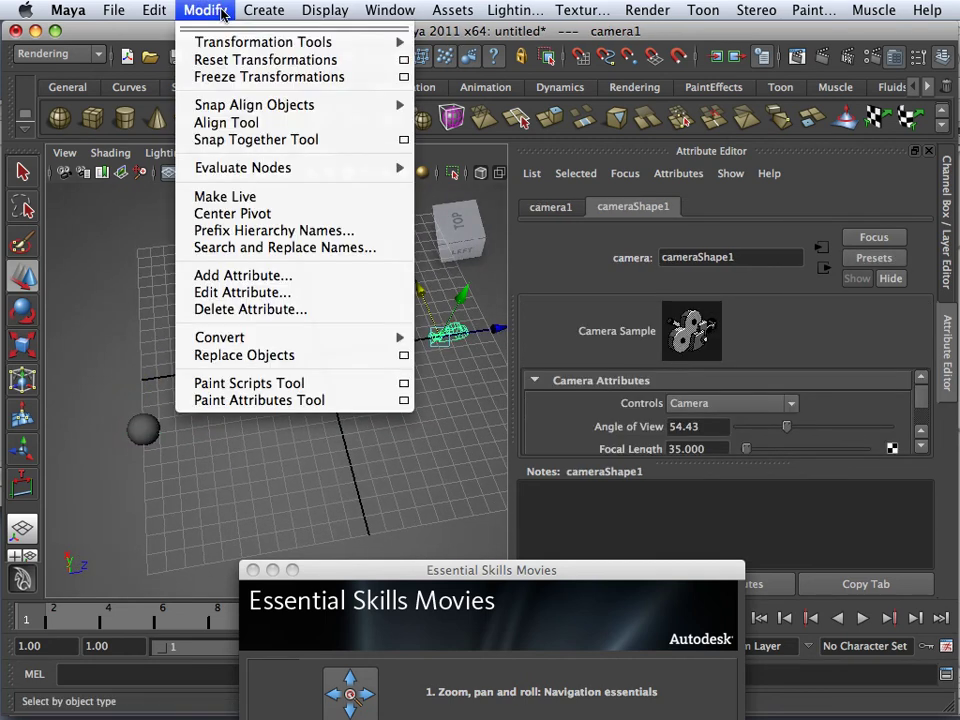
mouse_move(264, 12)
mouse_move(323, 262)
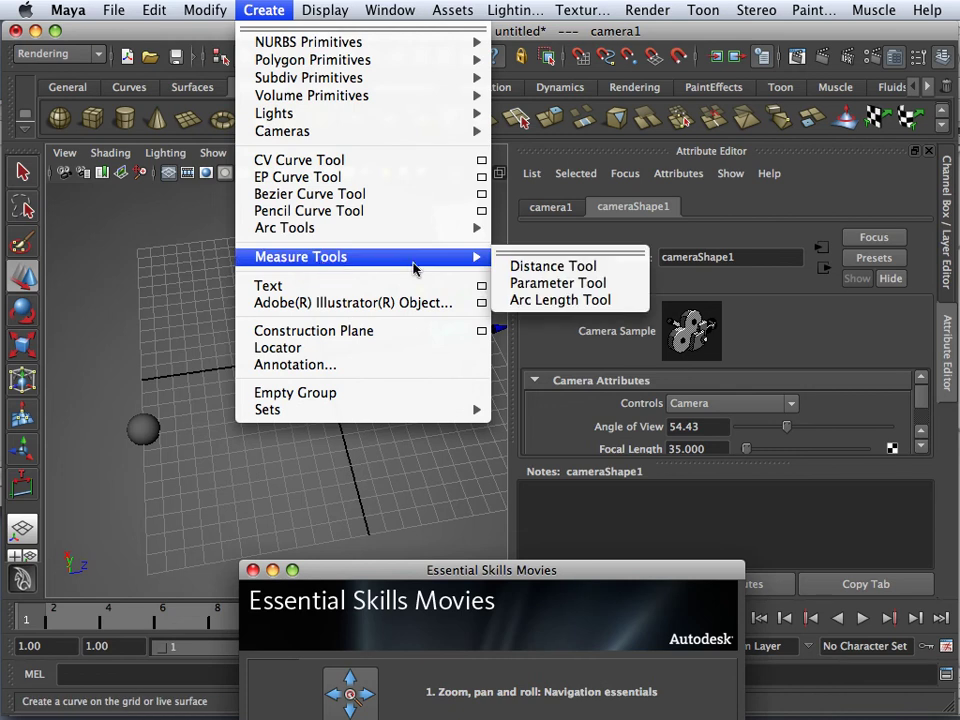
left_click(550, 266)
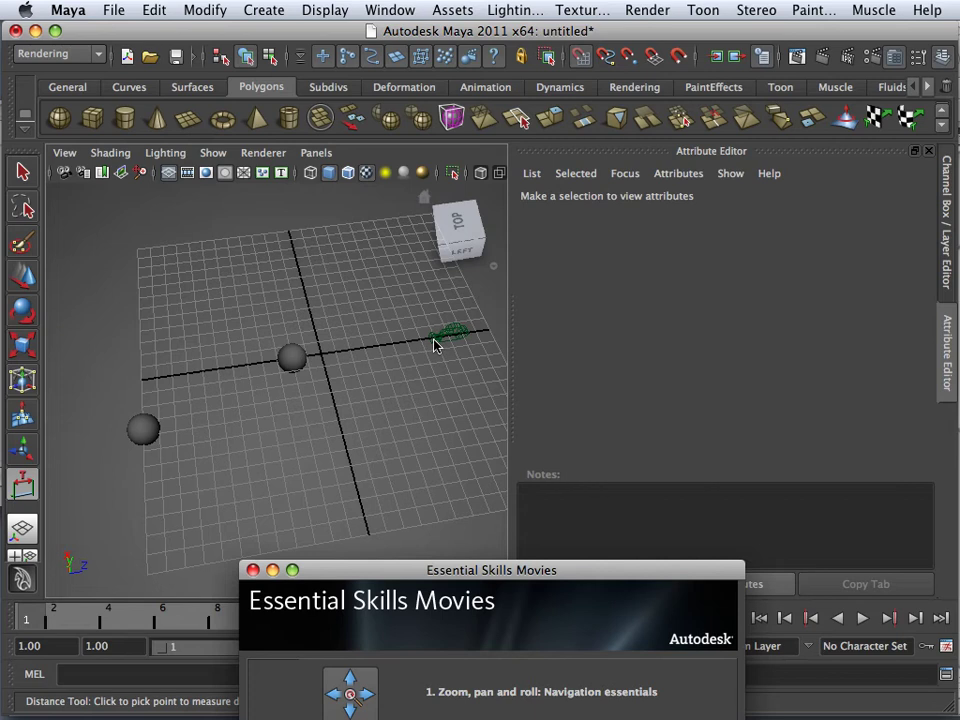
left_click(436, 342)
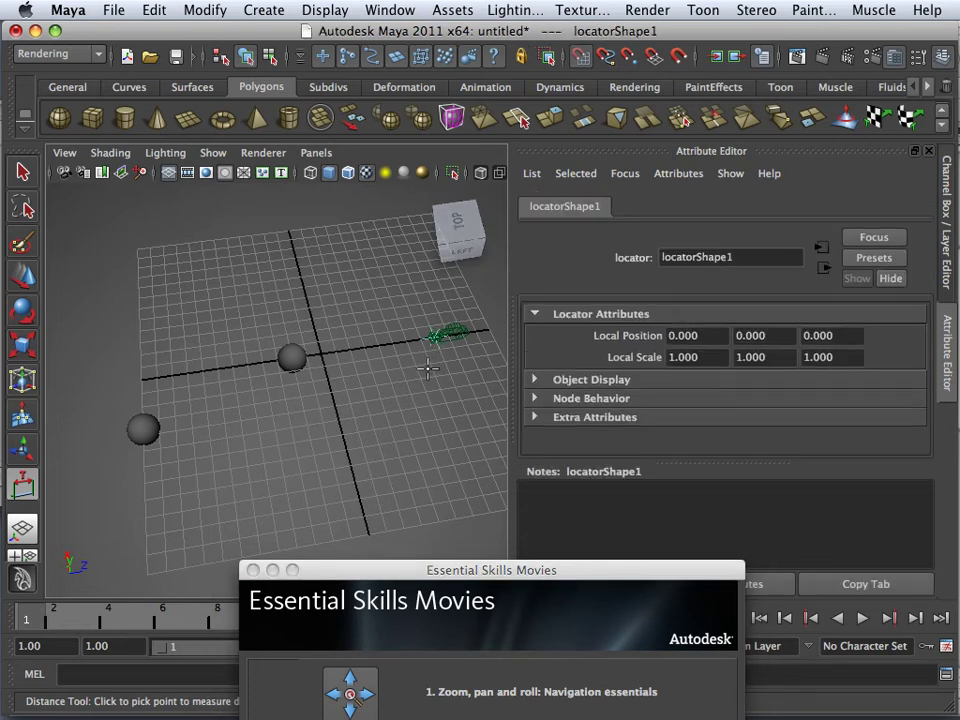
left_click(140, 378)
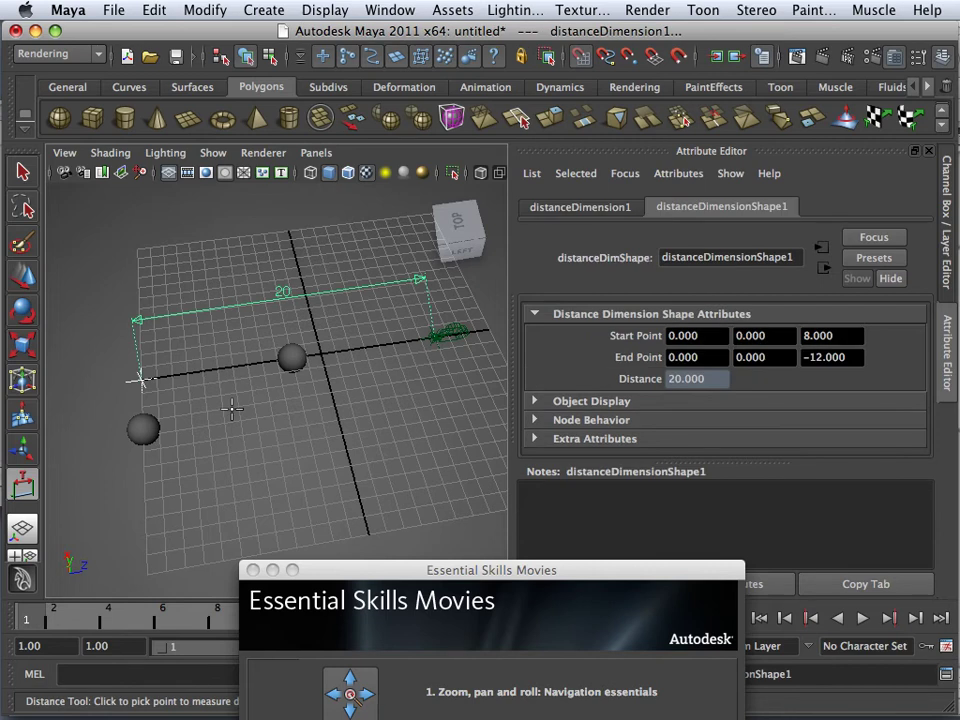
left_click_drag(253, 418, 268, 388, "alt")
left_click(400, 12)
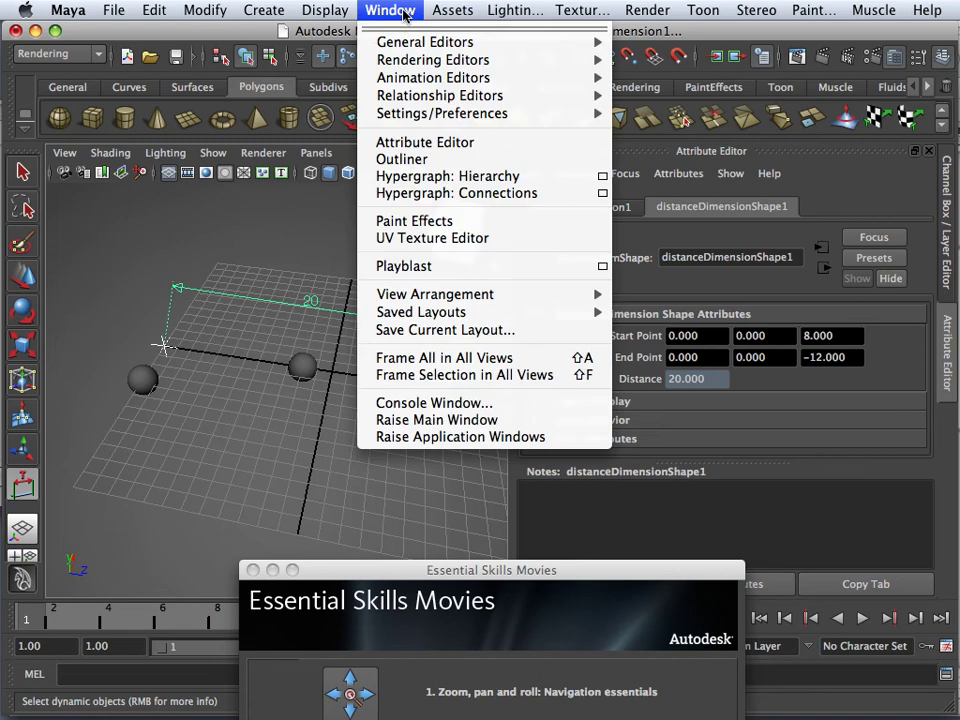
mouse_move(521, 116)
left_click(662, 122)
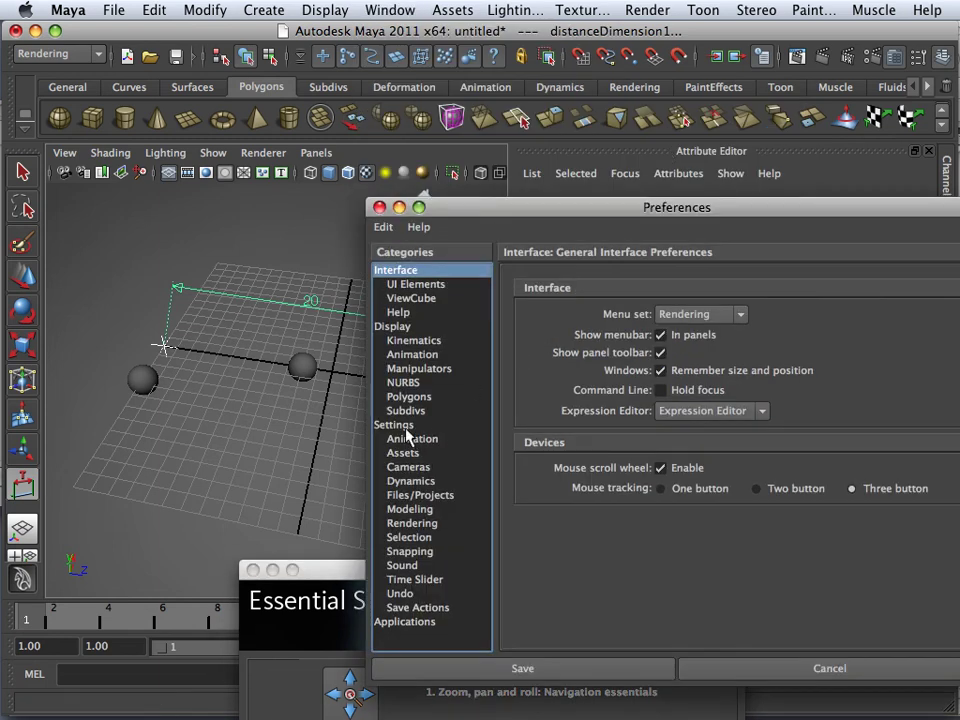
left_click(406, 428)
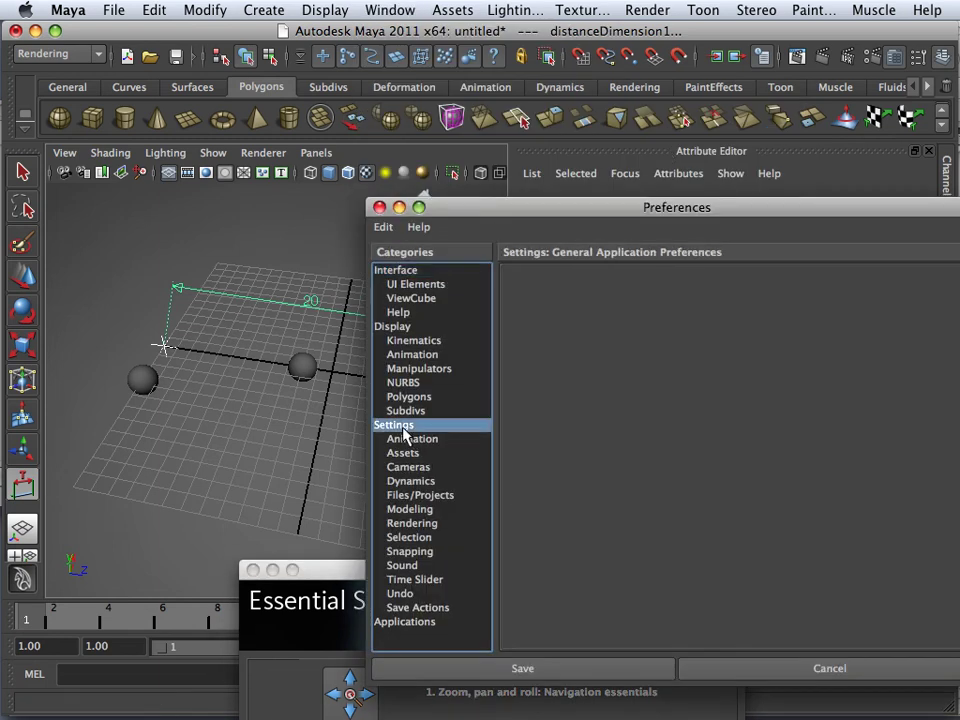
left_click(379, 208)
left_click_drag(443, 336, 409, 376, "alt")
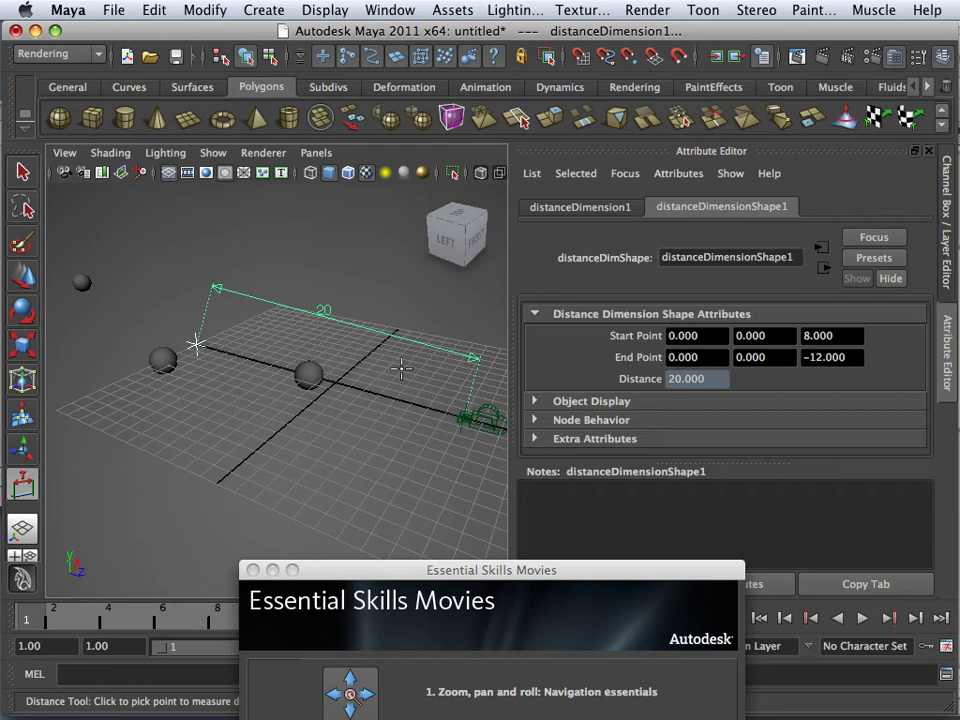
left_click(22, 278)
left_click_drag(297, 342, 148, 320, "alt")
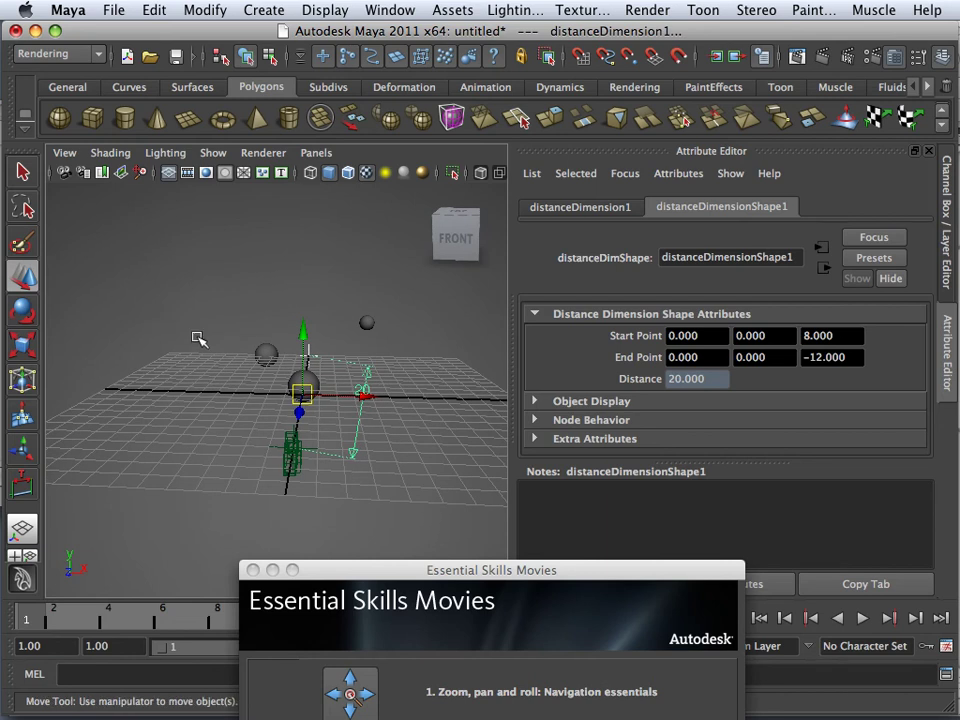
left_click_drag(272, 373, 282, 367, "alt")
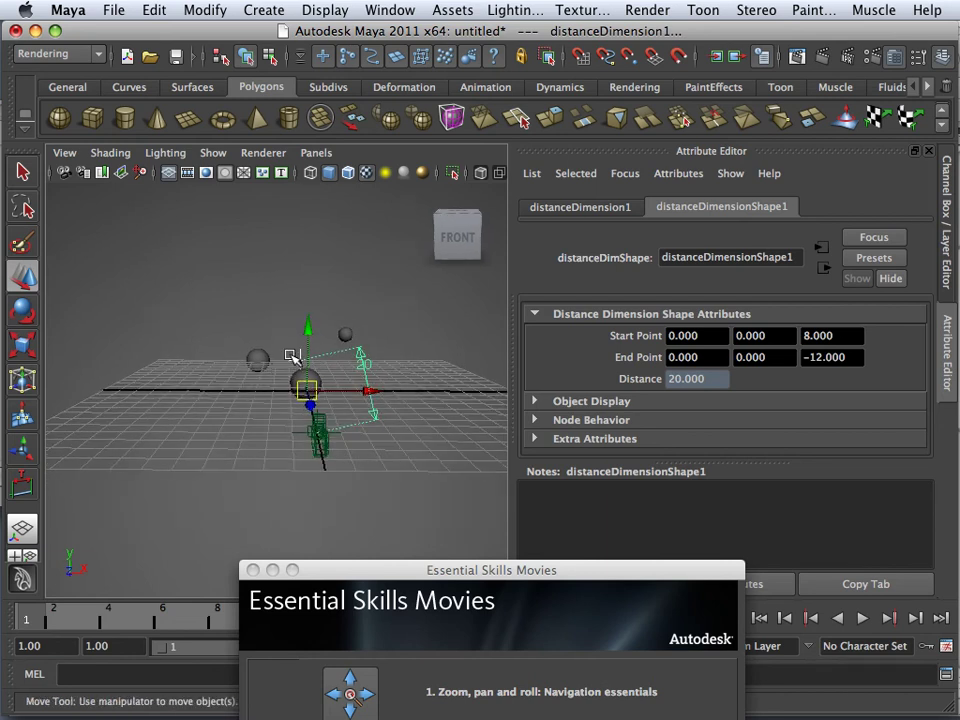
left_click(322, 442)
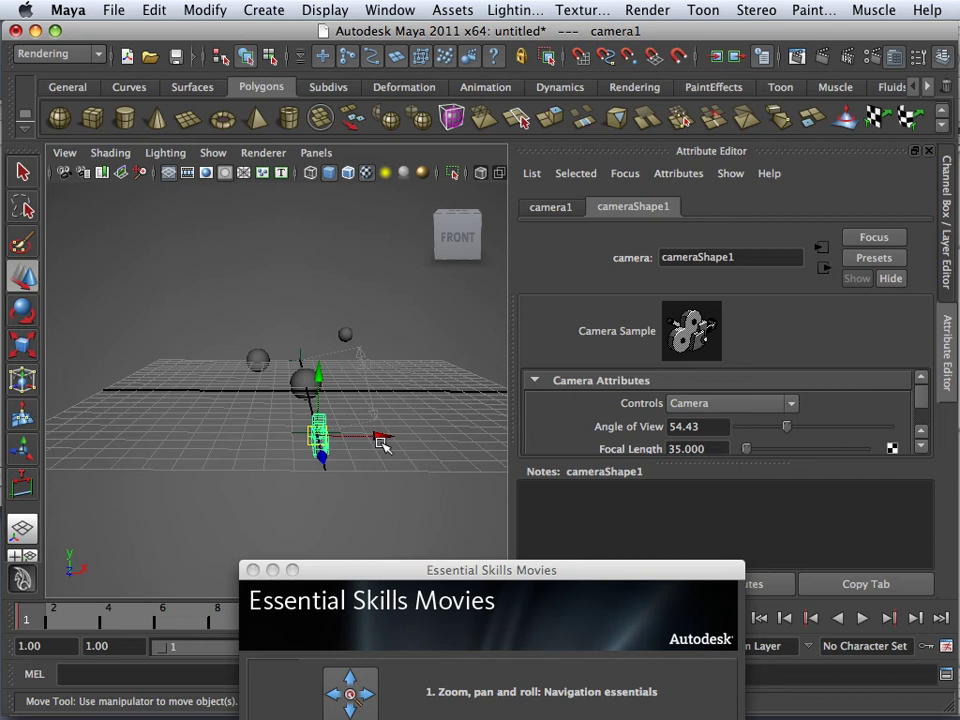
left_click_drag(382, 444, 78, 562)
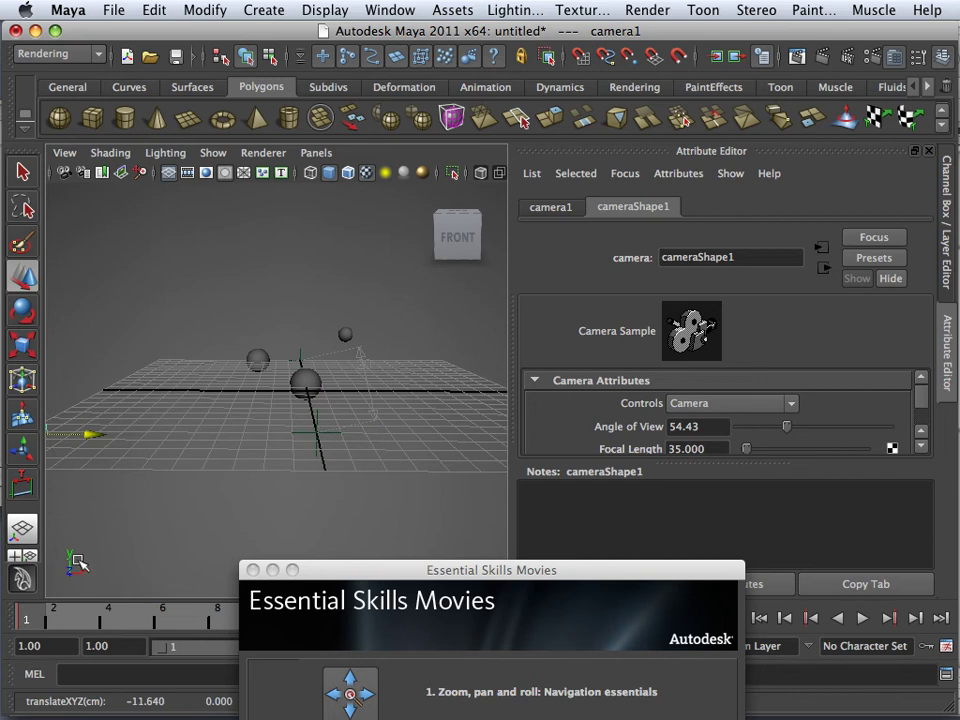
left_click(35, 625)
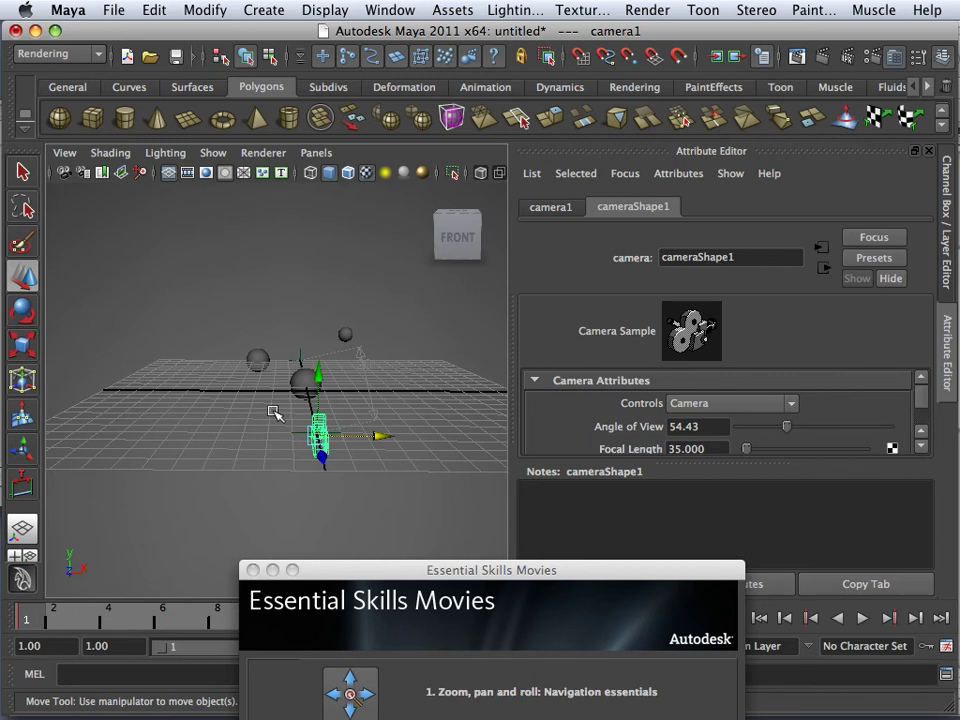
left_click_drag(298, 443, 320, 472, "alt")
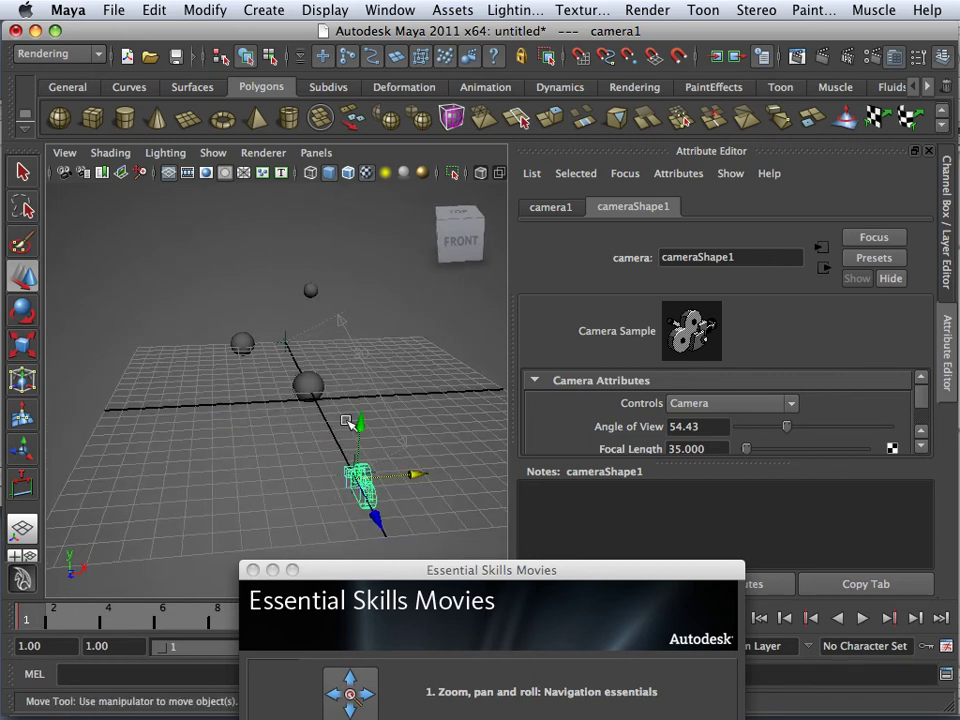
Step: Open and enlarge the Hypershade, then bring cameraShape1 from the Cameras tab into the work area
left_click(371, 12)
mouse_move(409, 65)
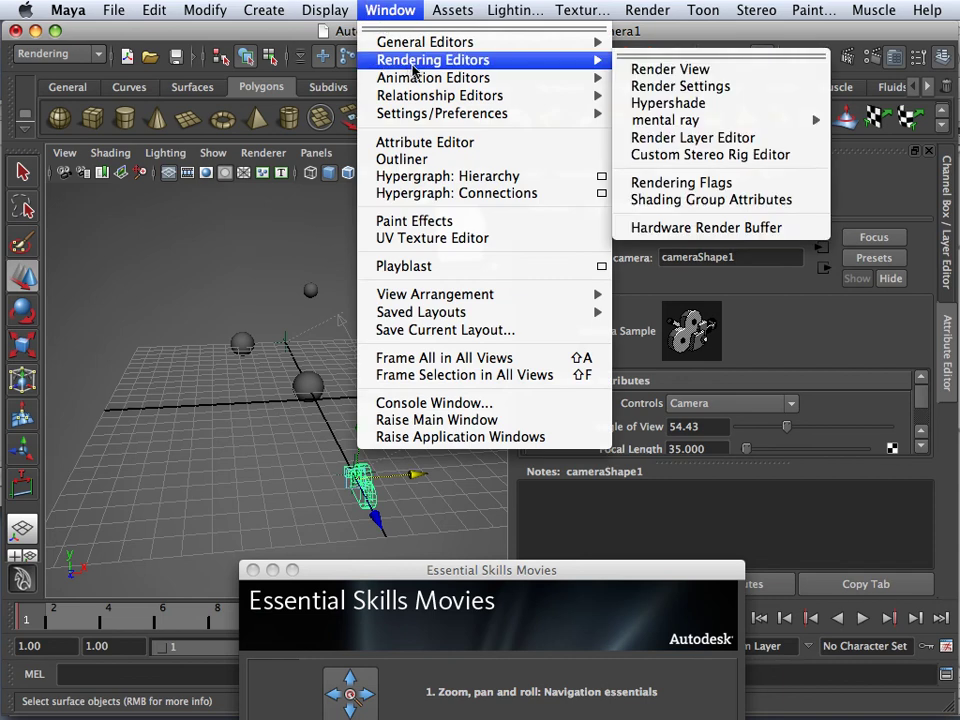
left_click(674, 105)
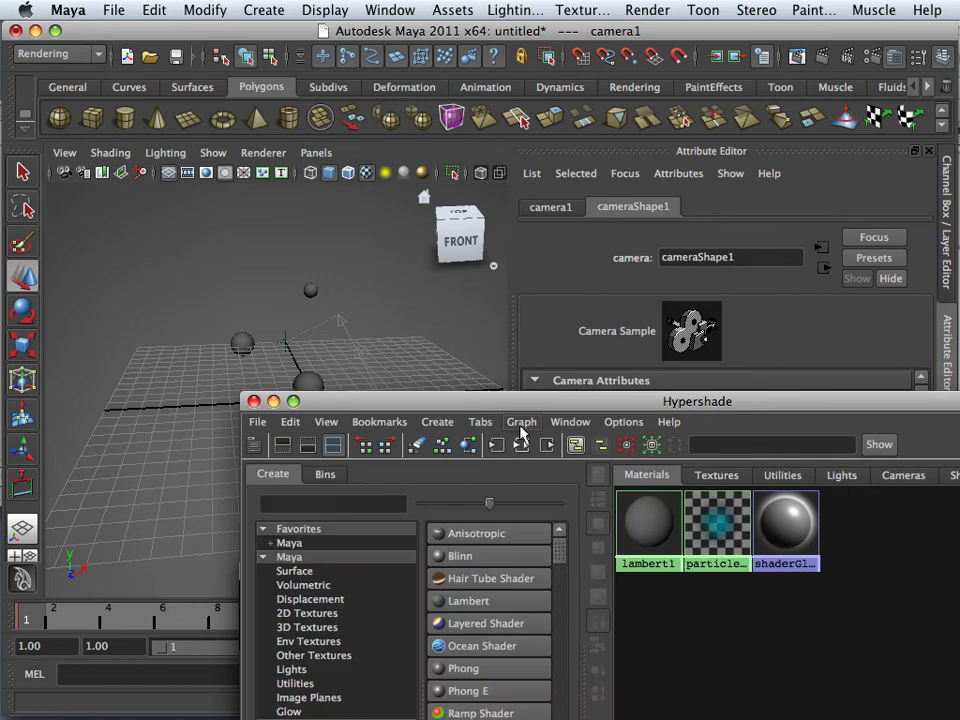
left_click(293, 401)
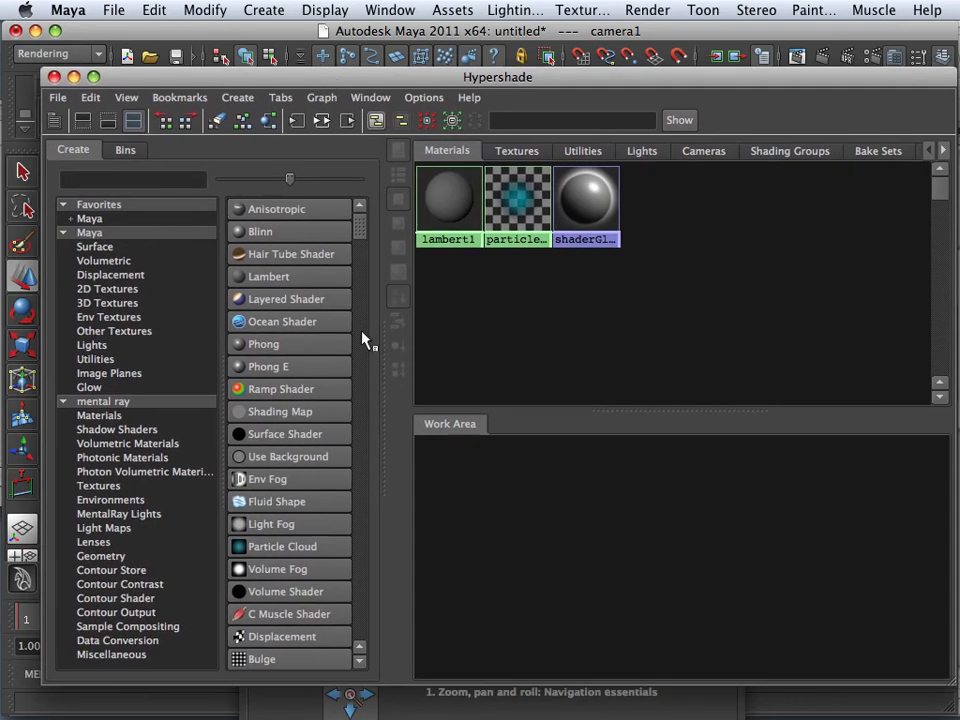
left_click(710, 152)
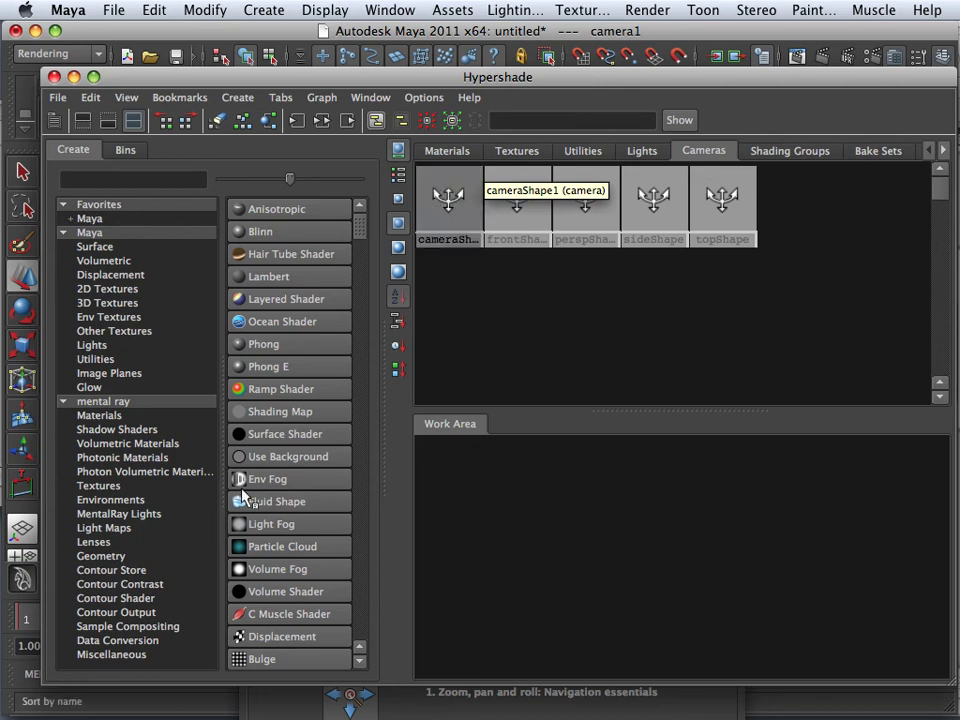
left_click(93, 543)
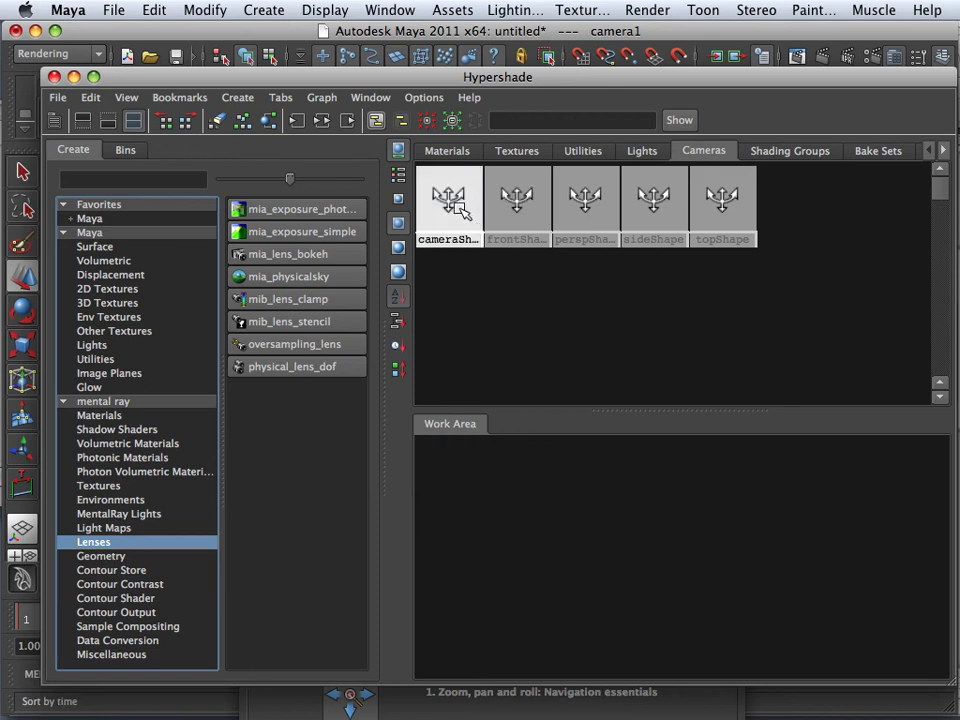
middle_click_drag(450, 200, 712, 566)
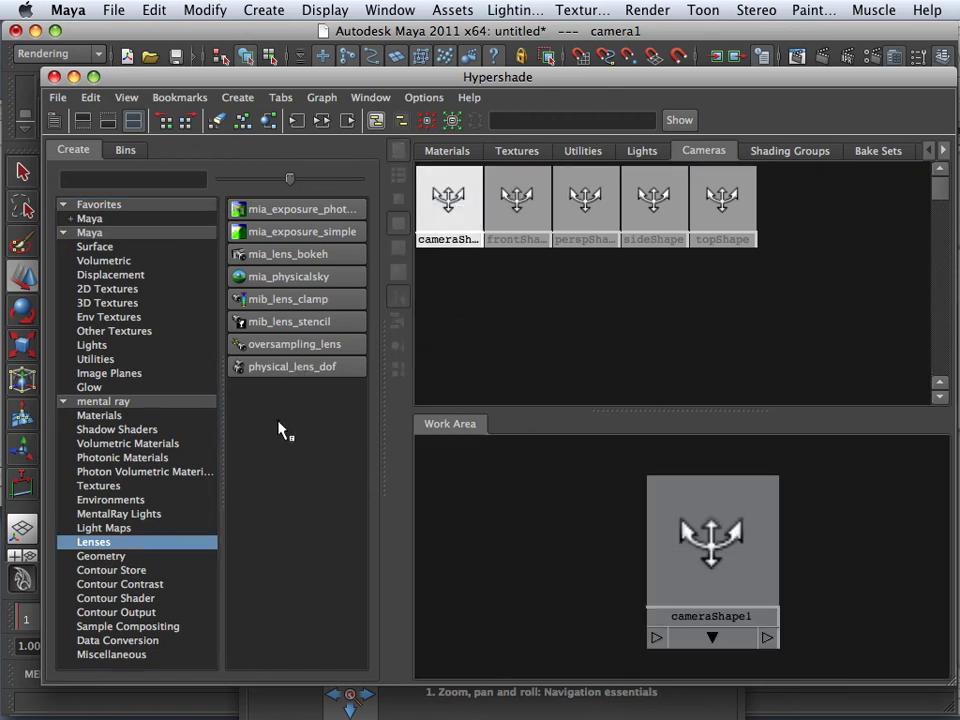
Step: Create a physical_lens_dof node and connect it to cameraShape1 as its default lens
left_click(262, 393)
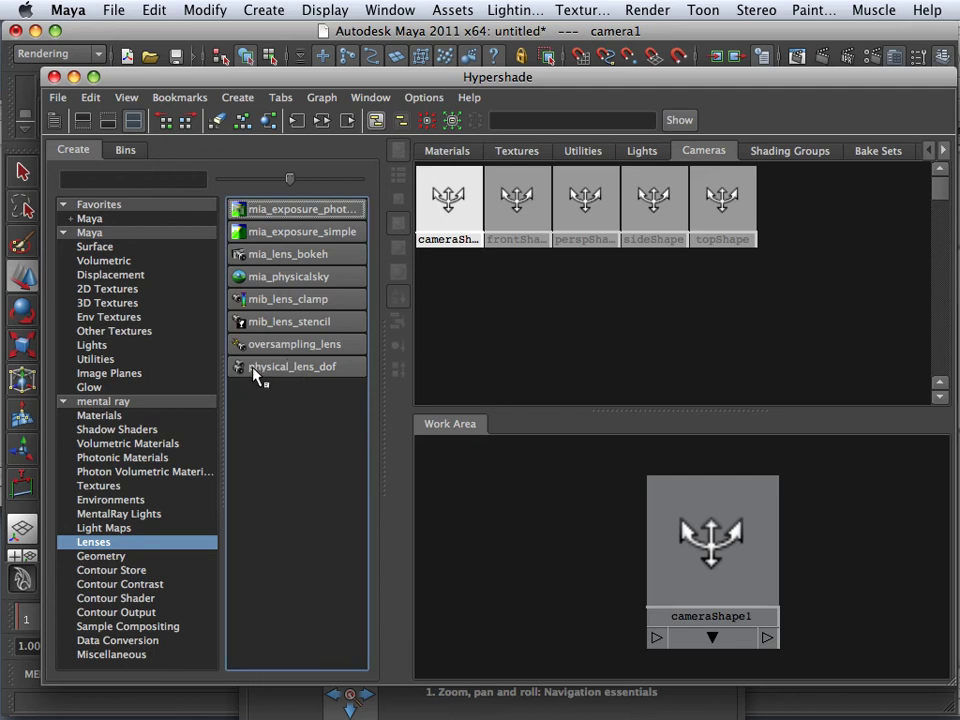
middle_click_drag(255, 372, 535, 563)
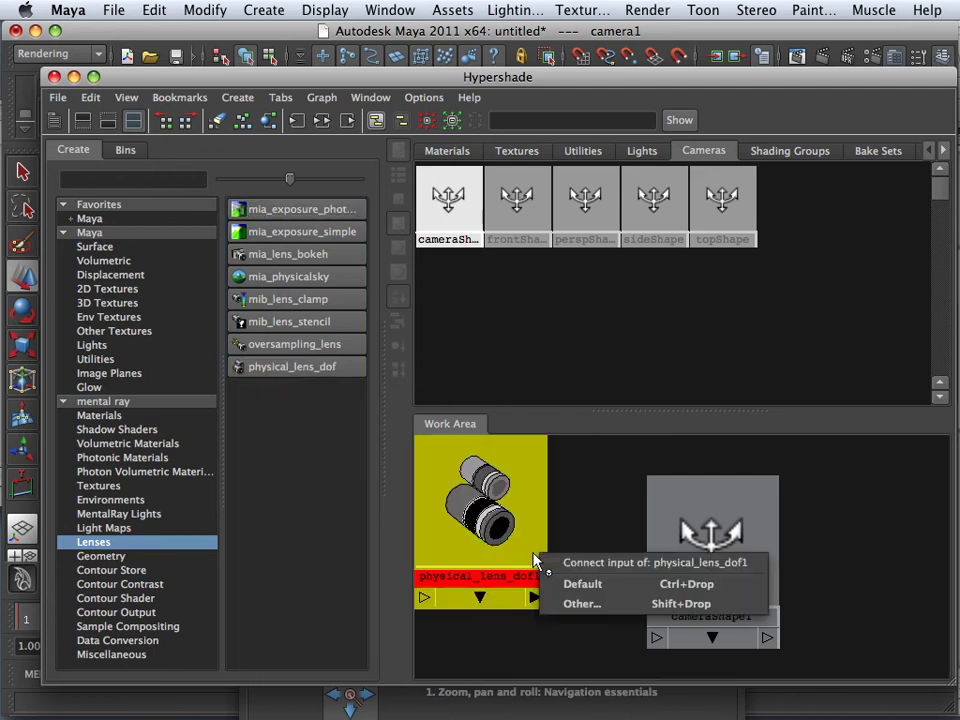
key("Escape")
left_click(480, 505)
middle_click_drag(480, 505, 693, 551)
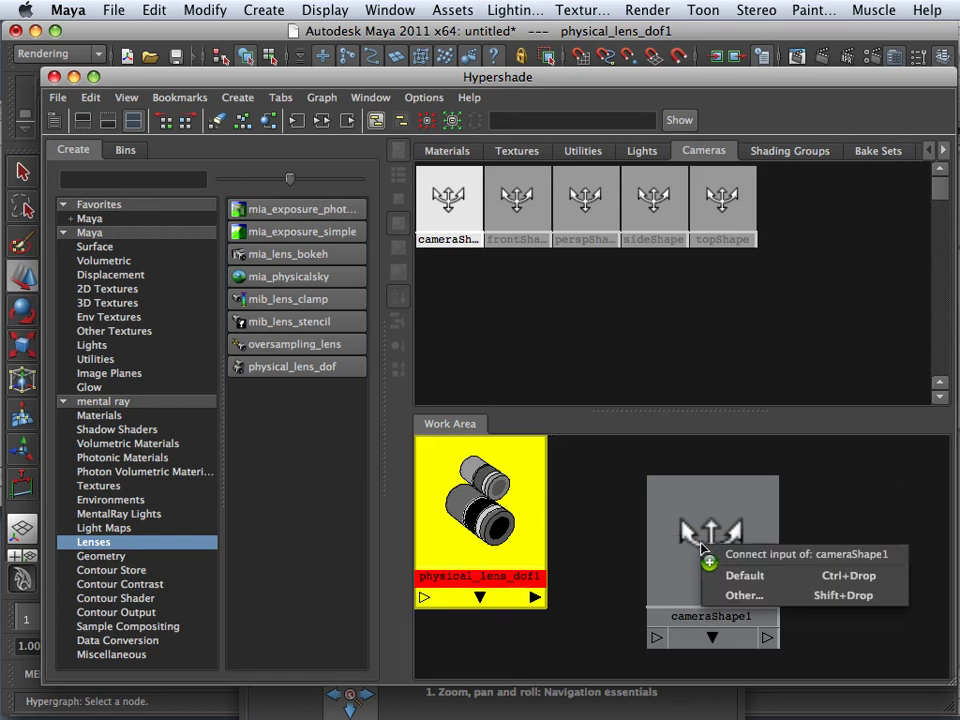
left_click(732, 577)
left_click_drag(526, 519, 597, 563)
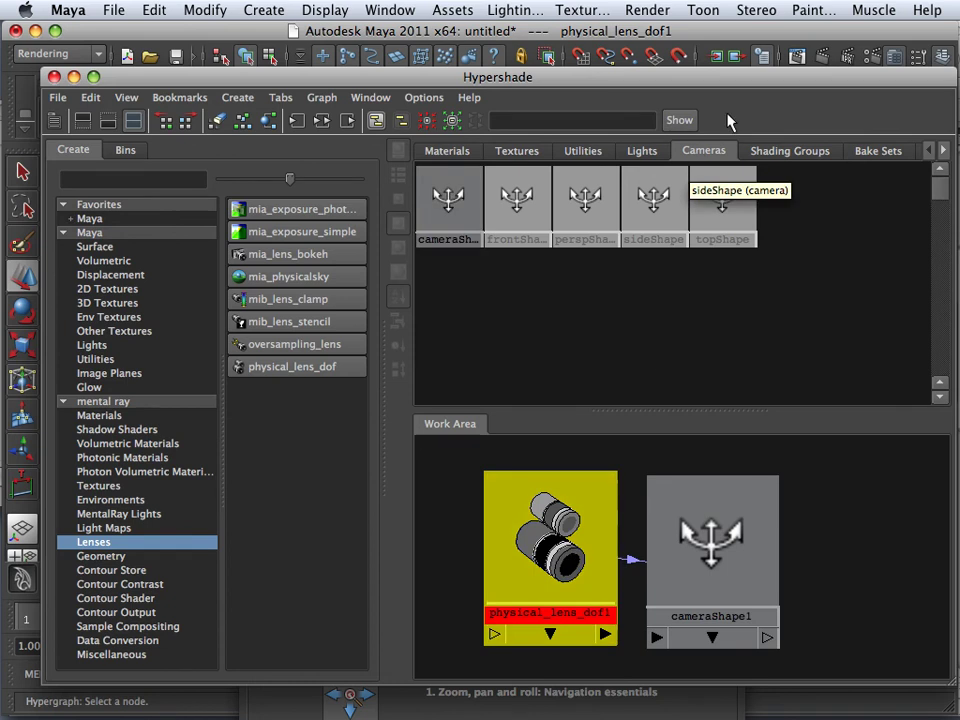
left_click_drag(741, 86, 251, 47)
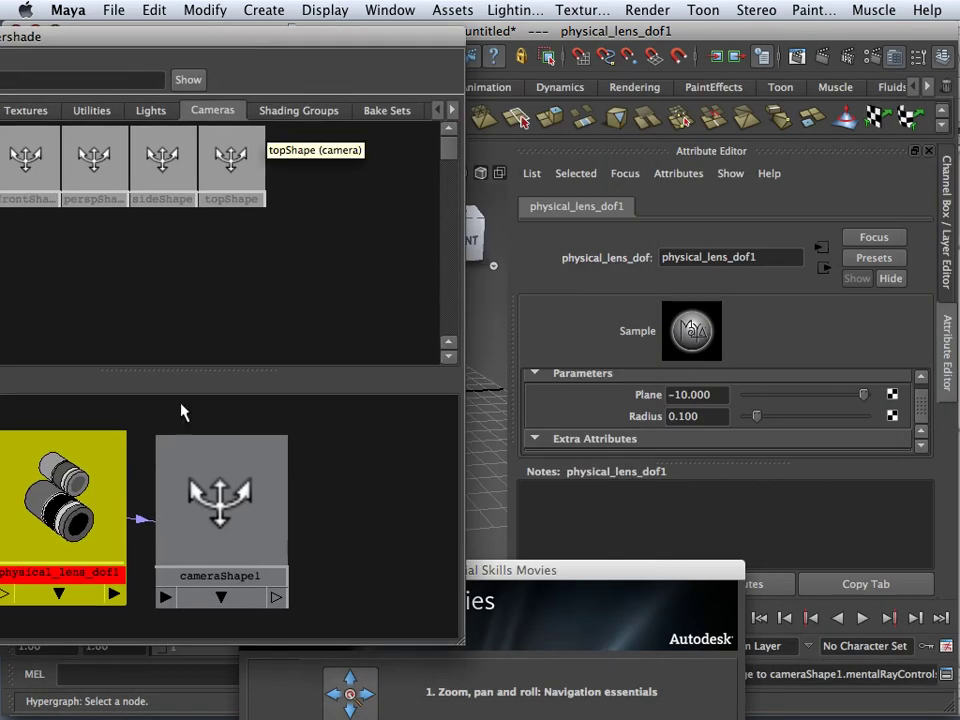
Step: Set physical_lens_dof1's focus Plane to -20 in the Attribute Editor
left_click(72, 505)
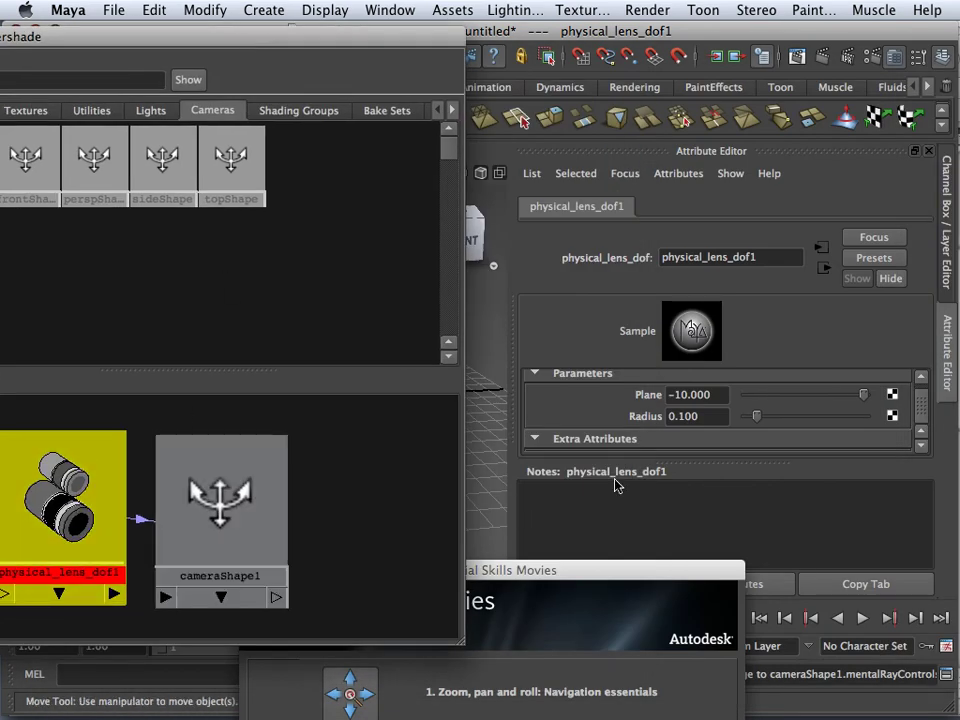
left_click(688, 395)
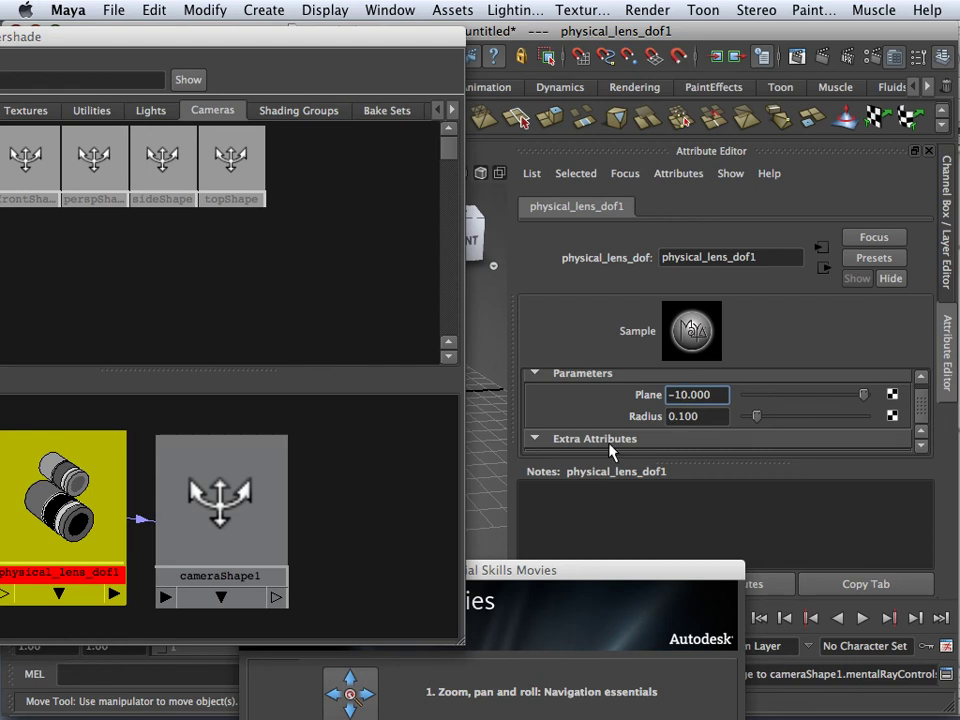
key("BackSpace")
type("2")
Step: Move the Hypershade aside, select the middle sphere, orbit around it, and undo an accidental sphere
left_click_drag(317, 40, 744, 578)
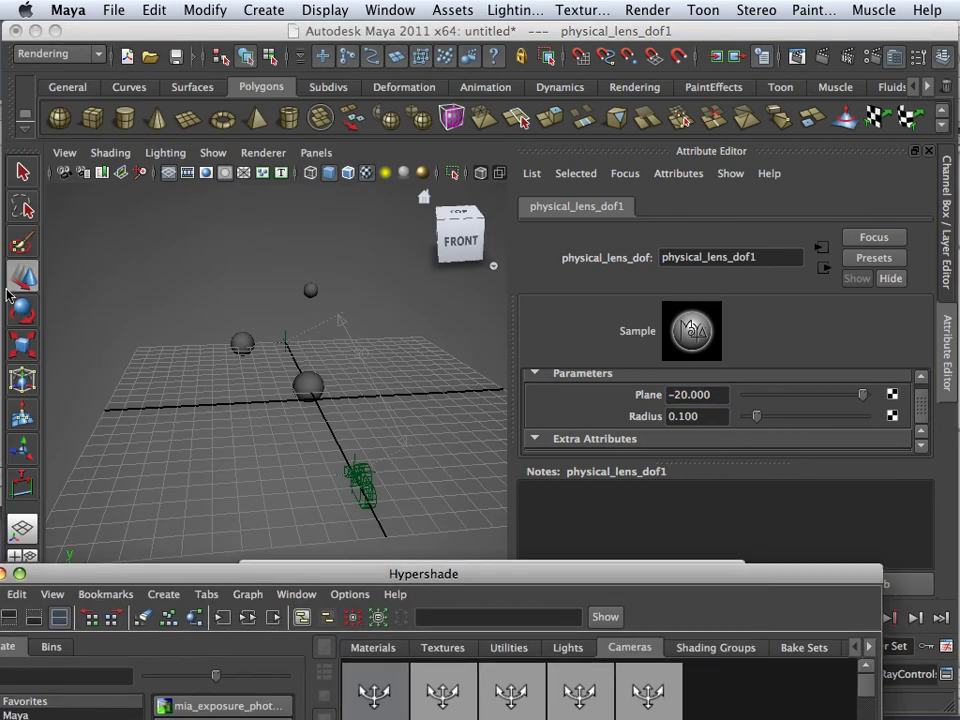
left_click(307, 386)
left_click_drag(383, 422, 161, 418, "alt")
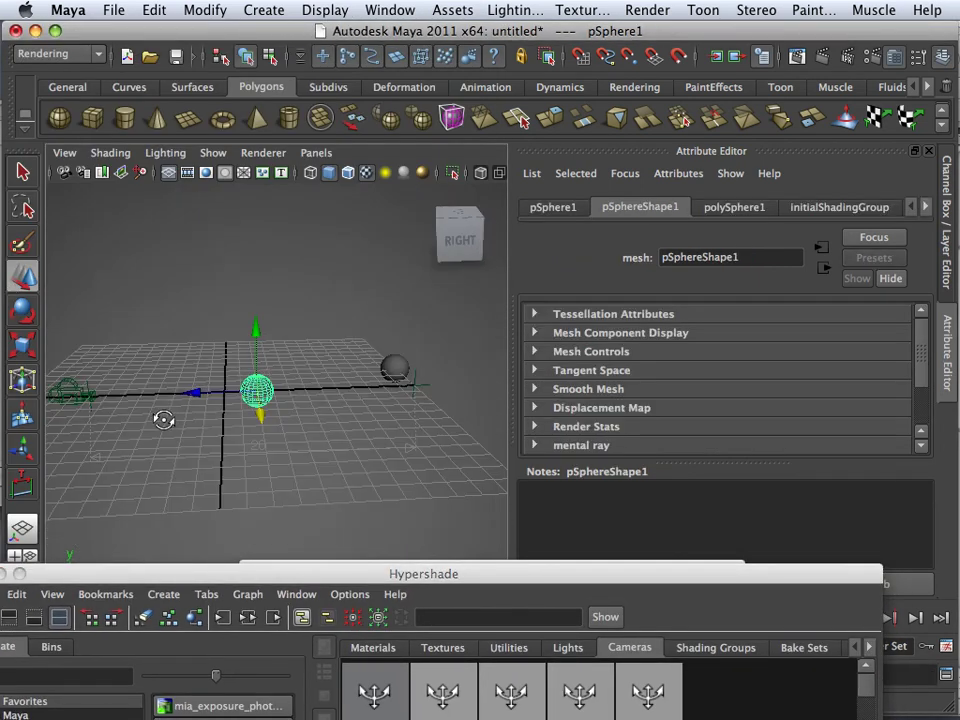
right_click_drag(161, 418, 321, 461, "alt")
left_click_drag(321, 461, 300, 439, "alt")
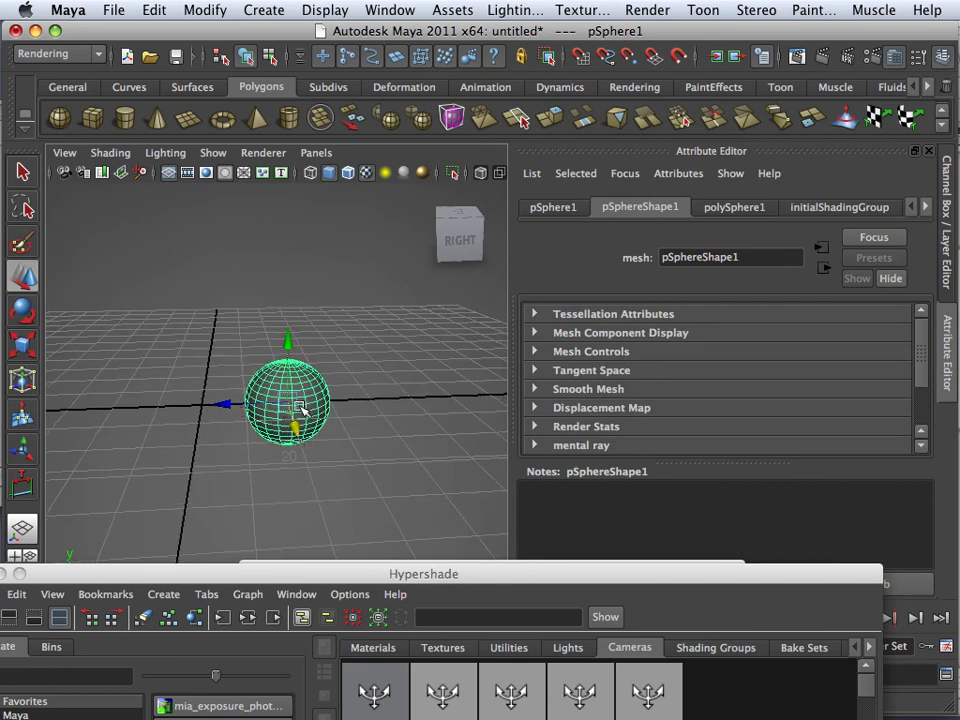
scroll(294, 418, "down", 5)
scroll(290, 403, "up", 3)
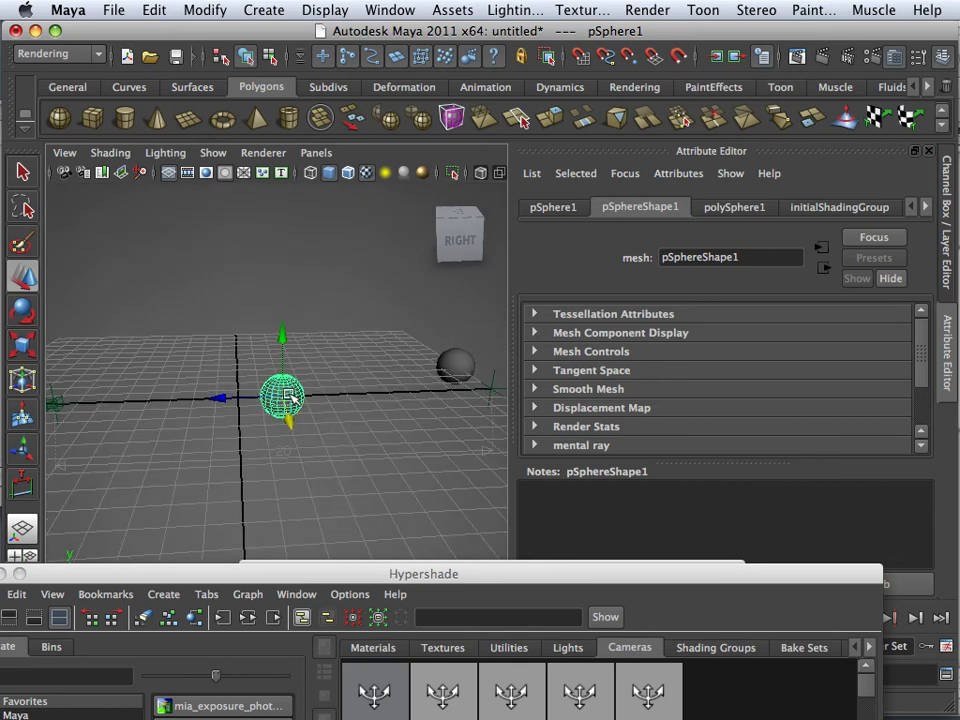
key("g")
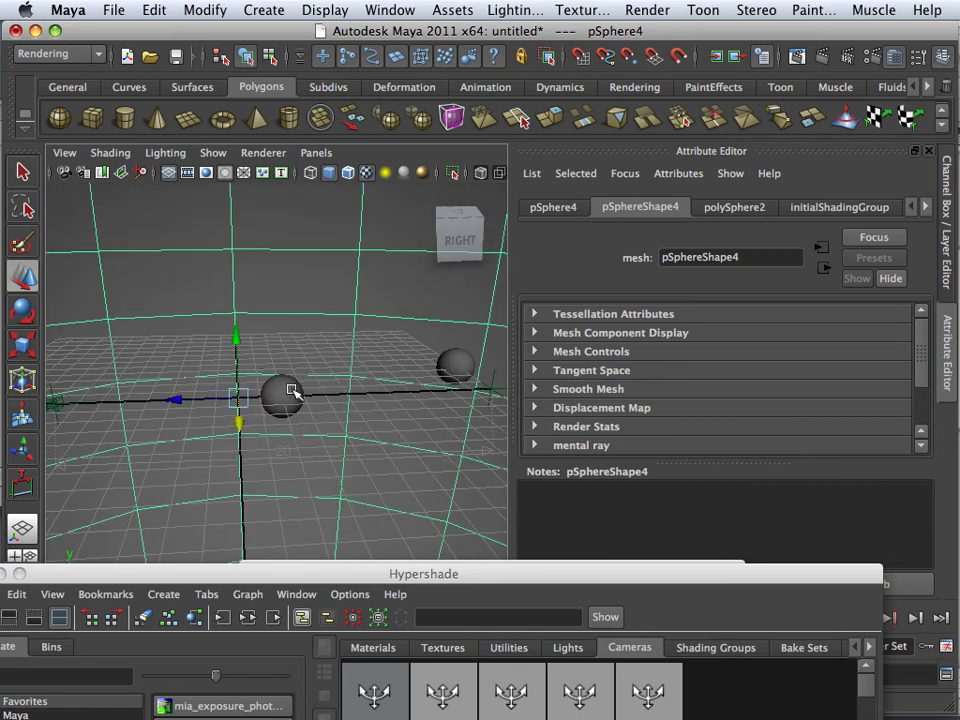
key("z")
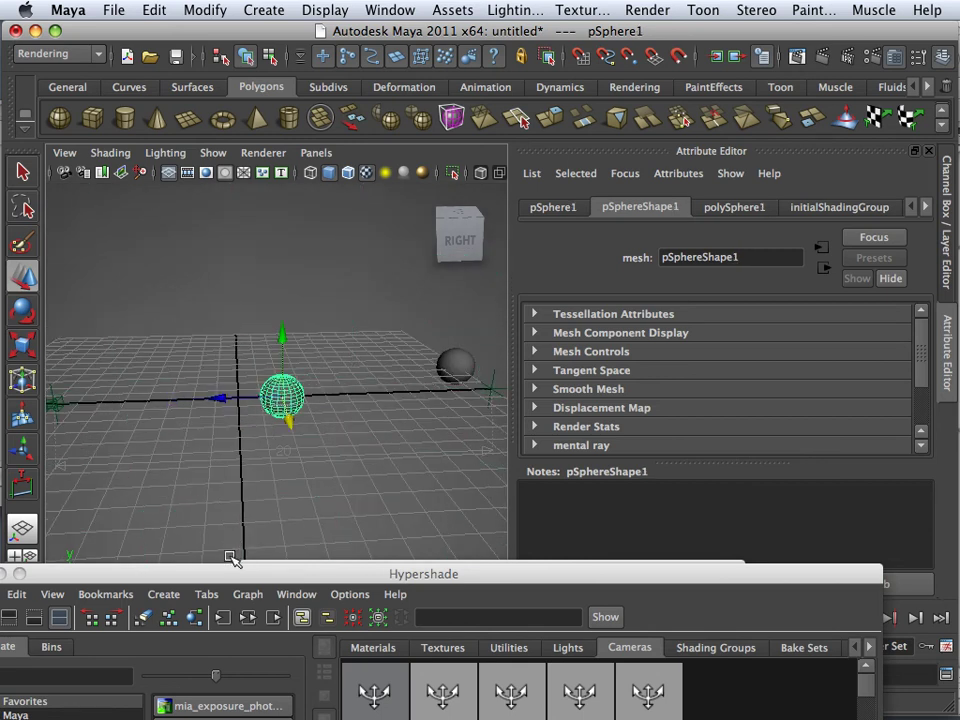
left_click_drag(230, 576, 226, 686)
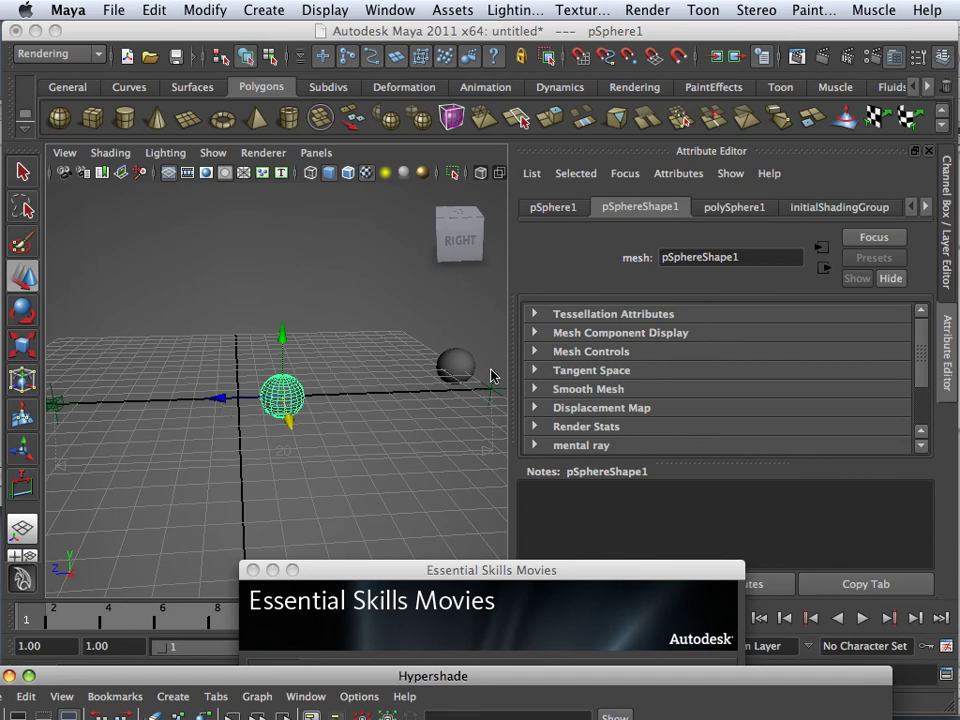
left_click_drag(472, 382, 379, 403, "alt")
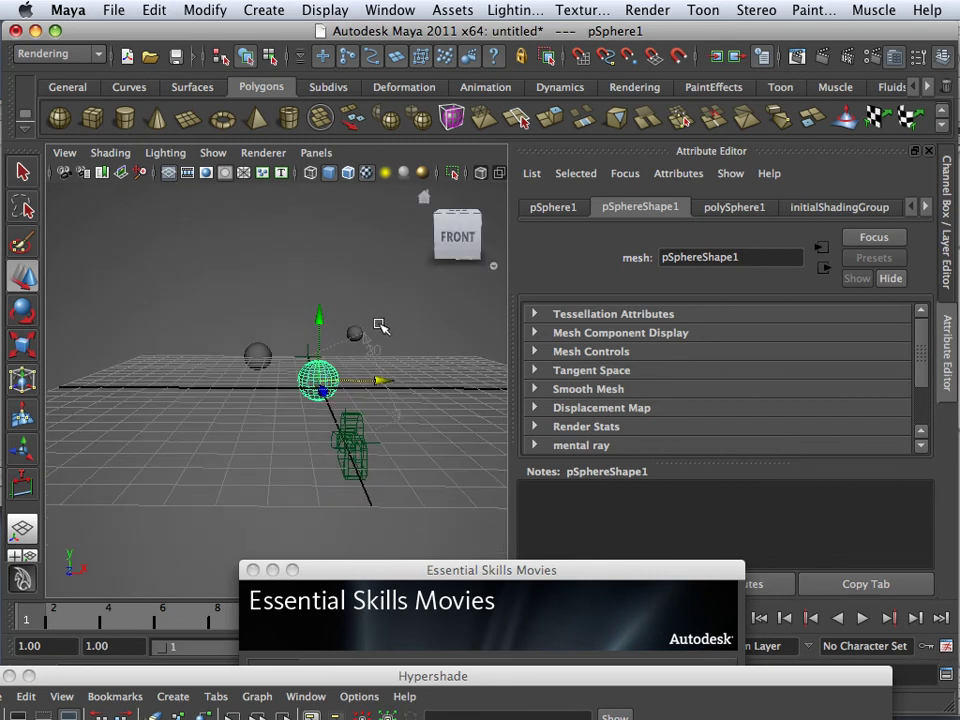
Step: Switch the renderer to mental ray in Render Settings
left_click(762, 56)
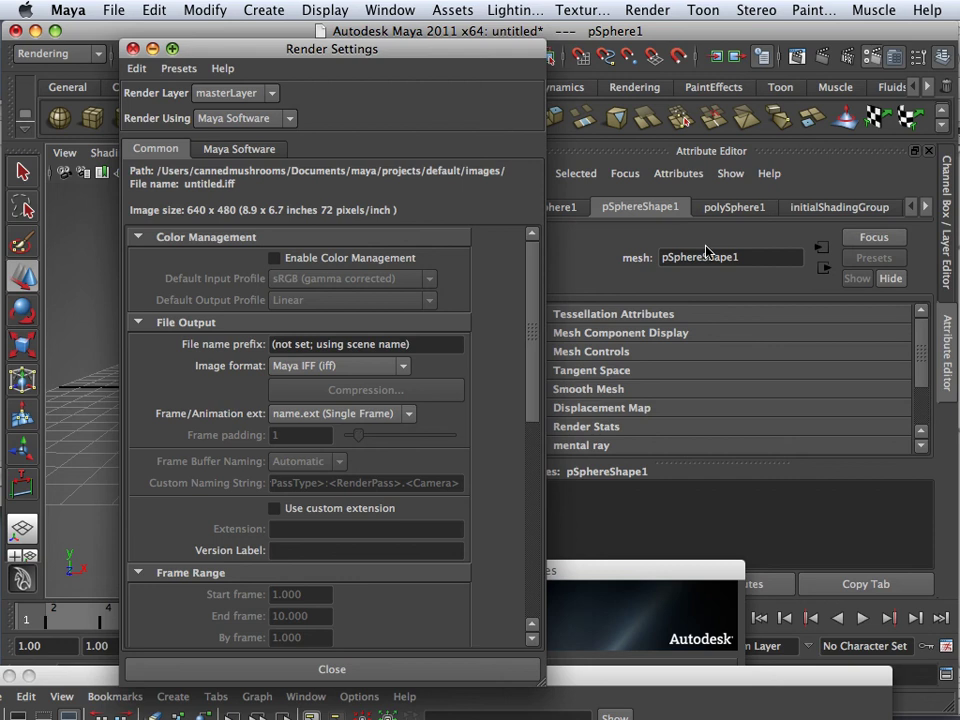
left_click(242, 119)
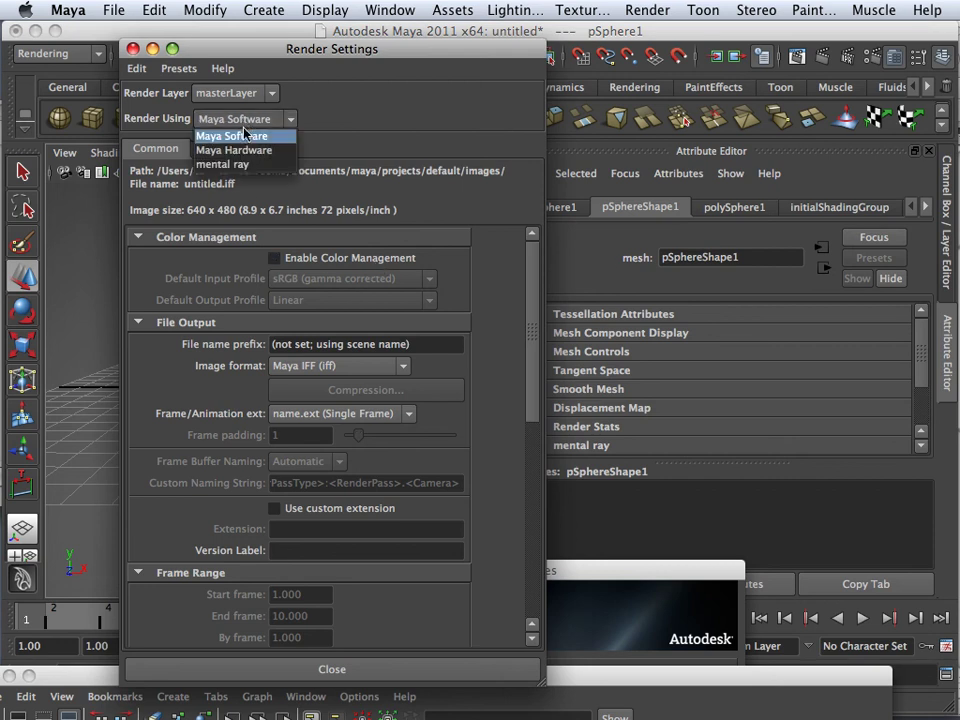
left_click(226, 164)
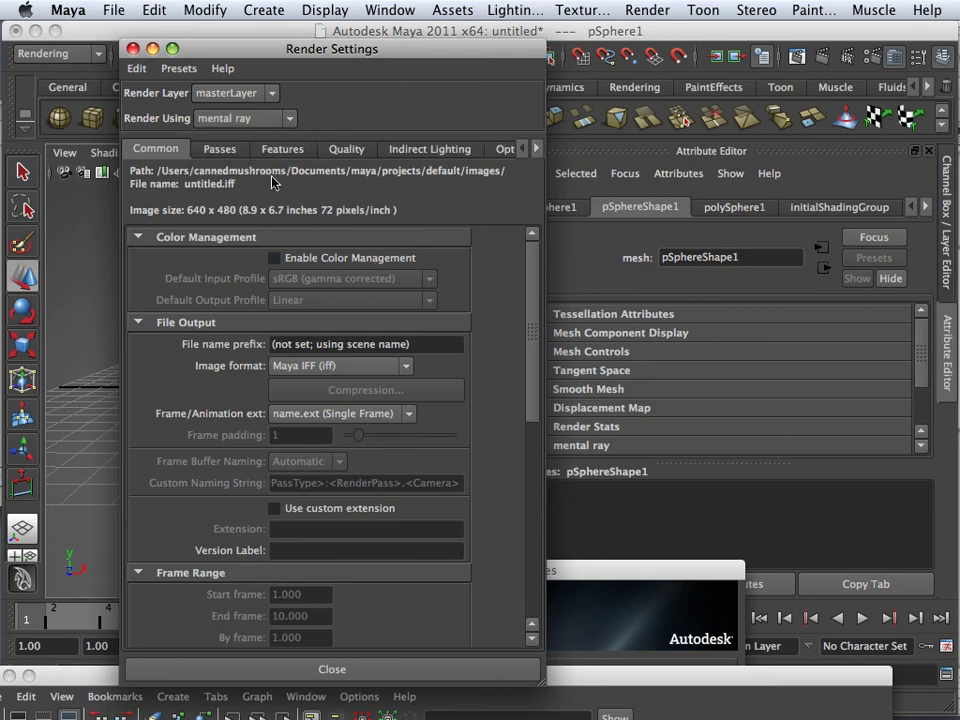
Step: Apply the Production quality preset (Max Sample Level 2, 3.000 Gauss filter)
left_click(346, 150)
left_click(346, 178)
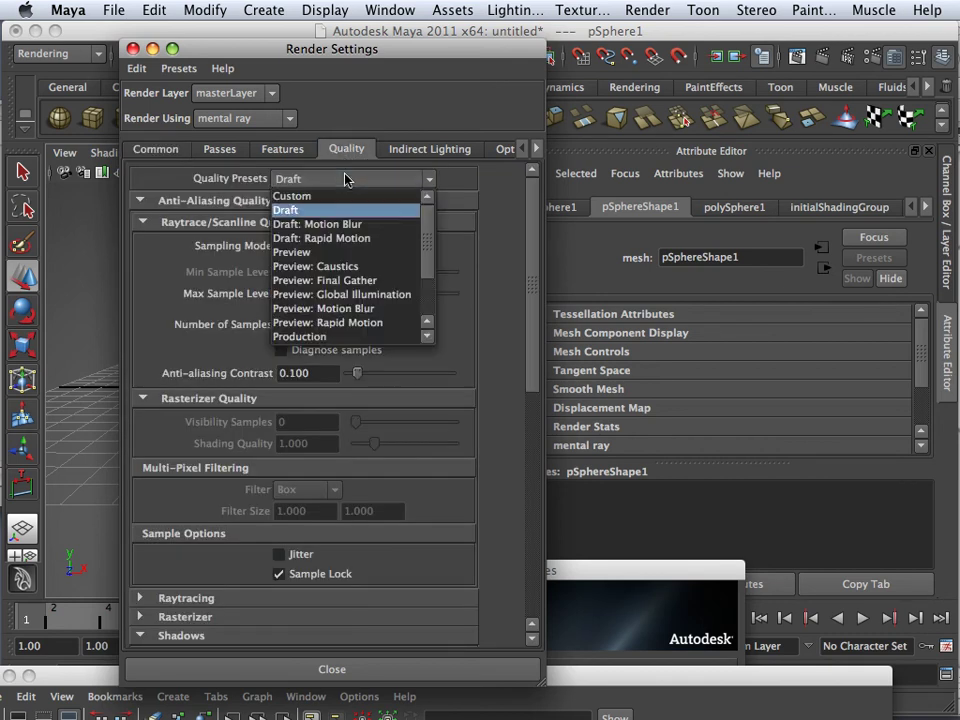
left_click(358, 336)
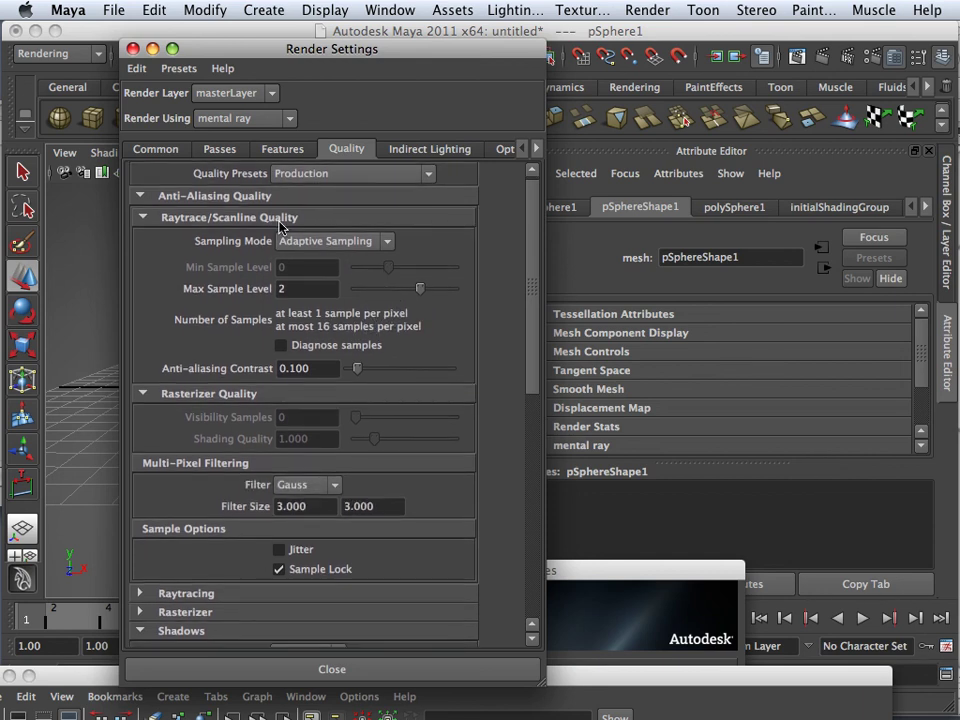
Step: Set the Common Image Size resolution to 150 pixels per inch at 640 x 480
left_click(160, 149)
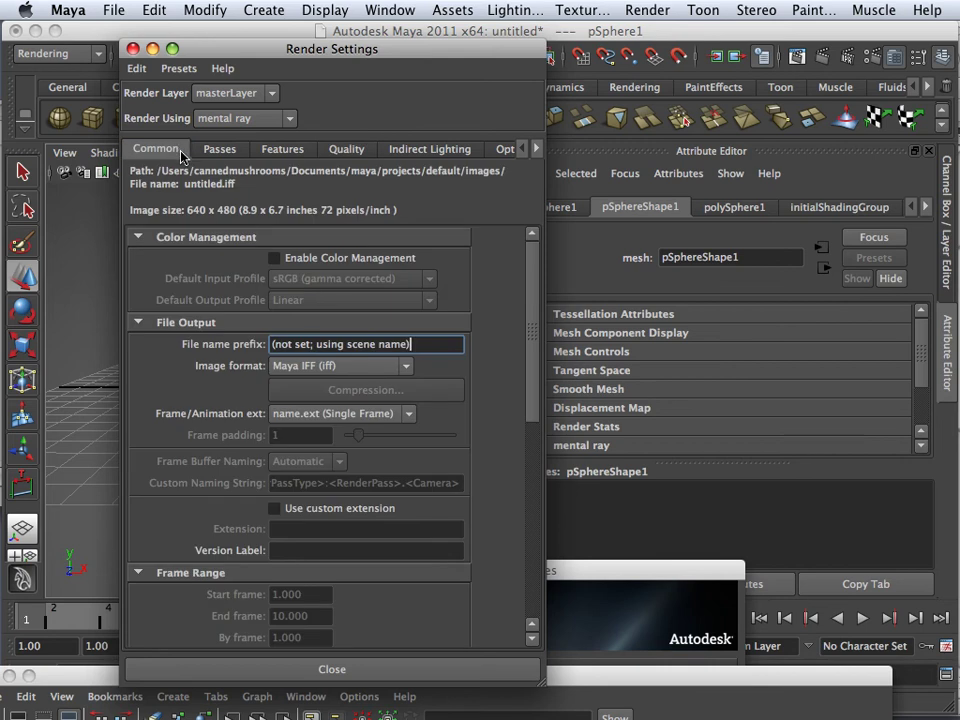
scroll(376, 387, "down", 5)
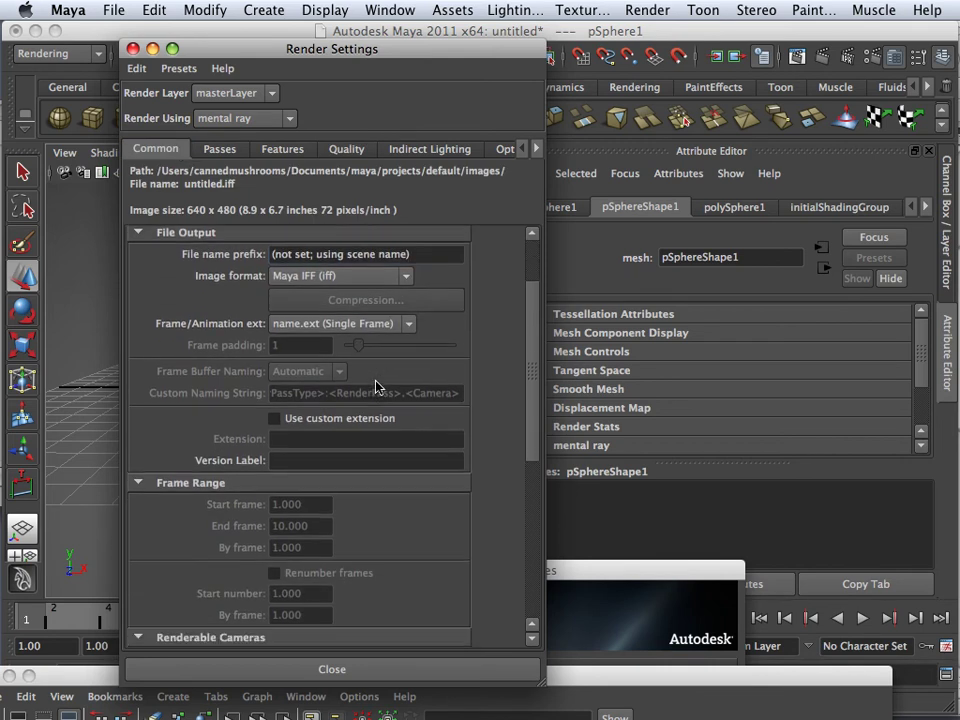
scroll(376, 387, "down", 4)
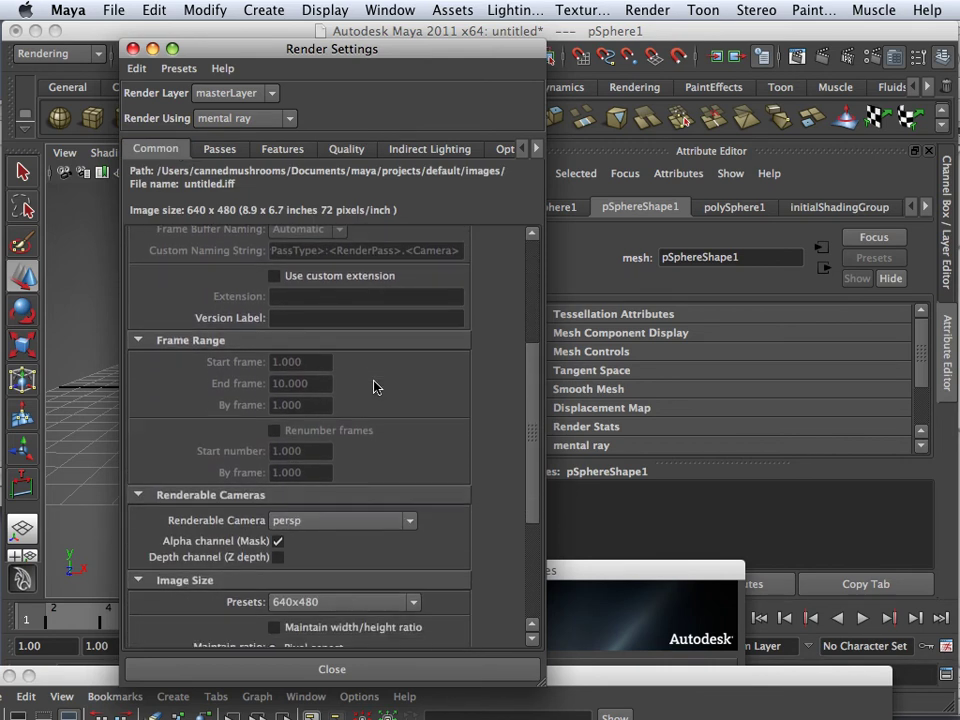
scroll(376, 387, "down", 3)
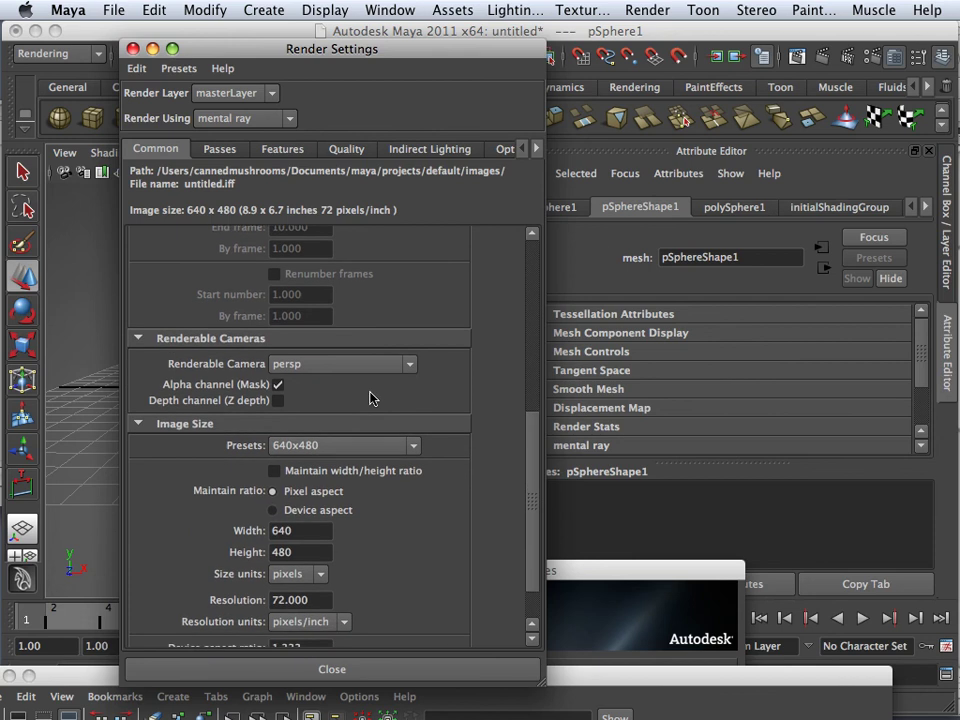
scroll(310, 484, "down", 1)
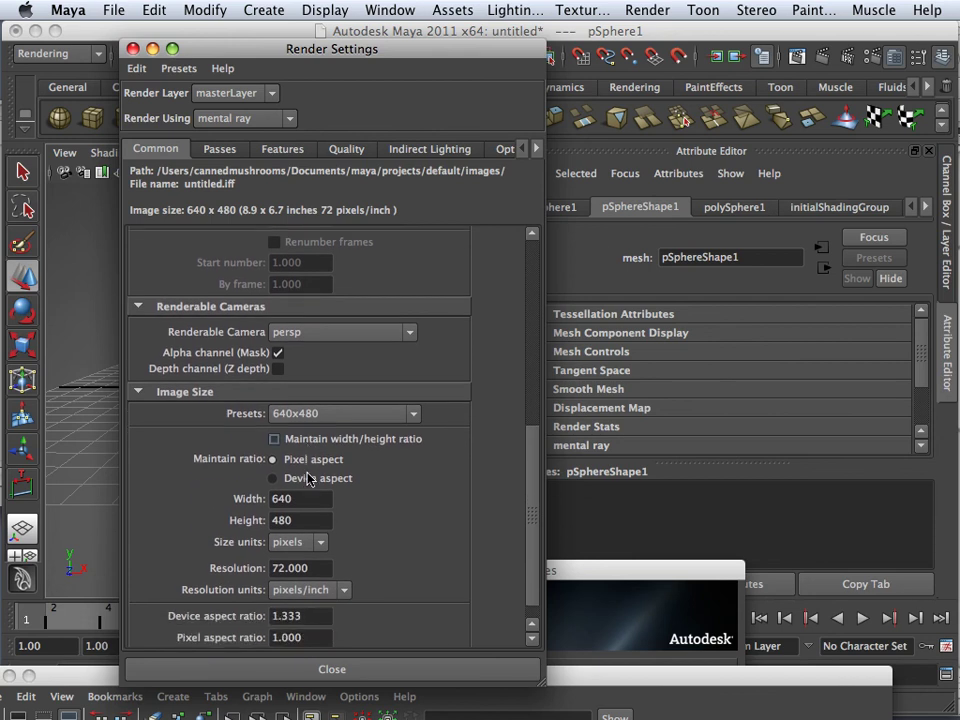
scroll(308, 478, "down", 1)
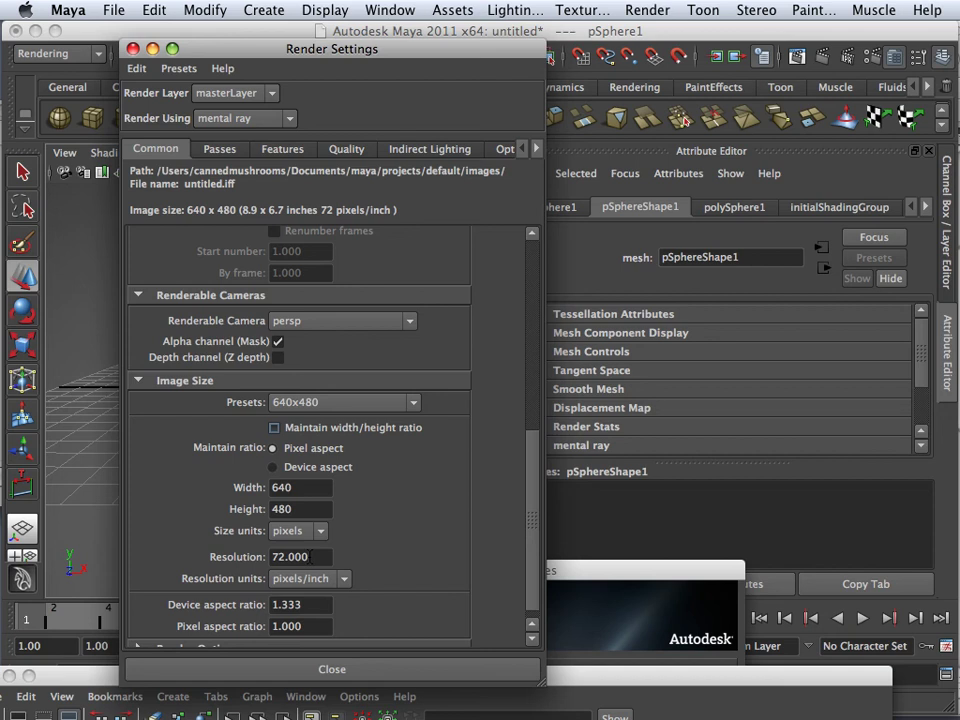
left_click_drag(312, 557, 241, 559)
type("0")
key("Return")
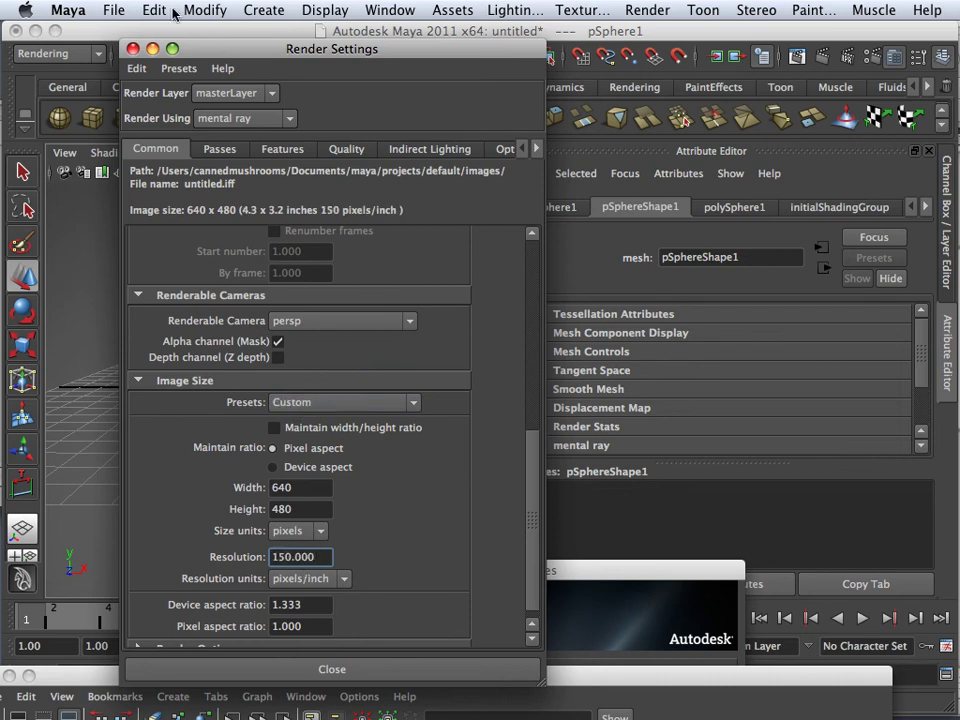
Step: Close Render Settings, look through camera1, and render a 640 x 480 test frame
left_click(133, 49)
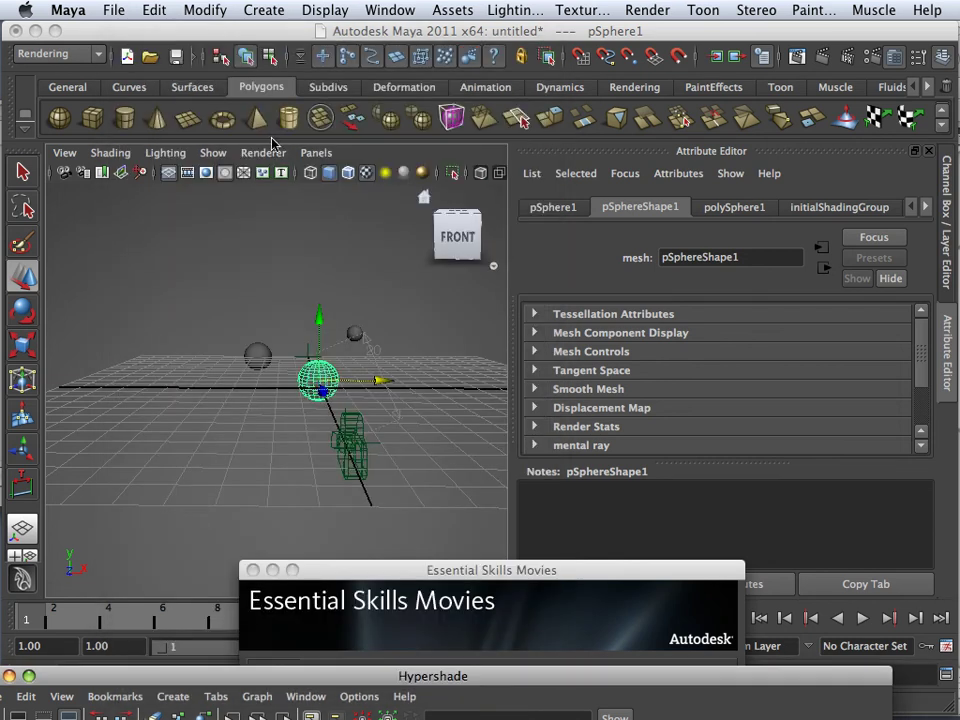
left_click(321, 152)
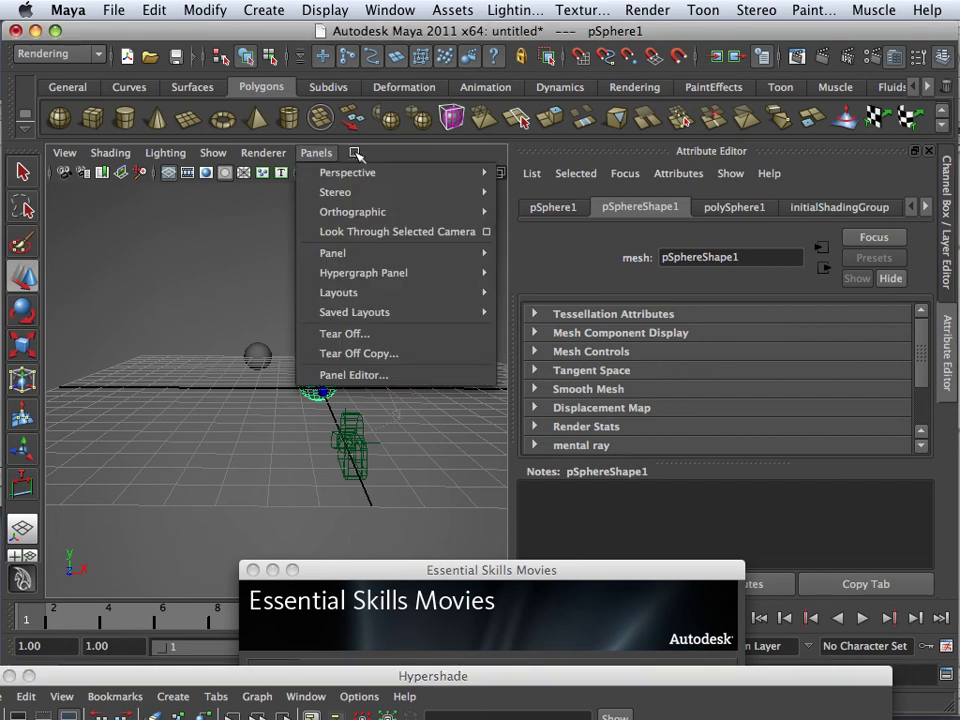
mouse_move(357, 174)
left_click(538, 175)
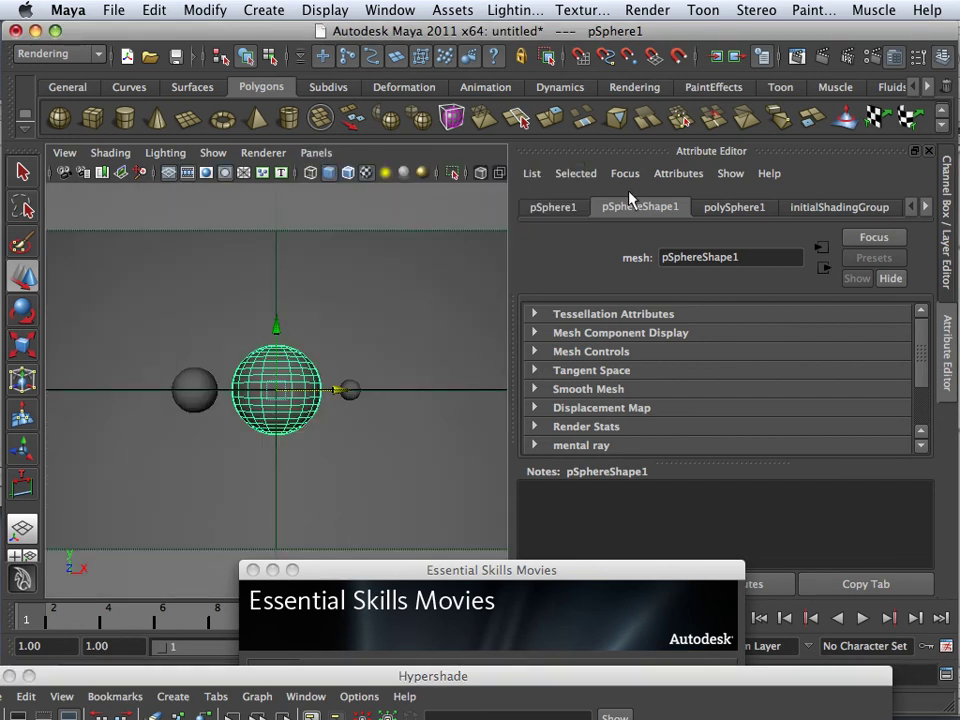
left_click(797, 58)
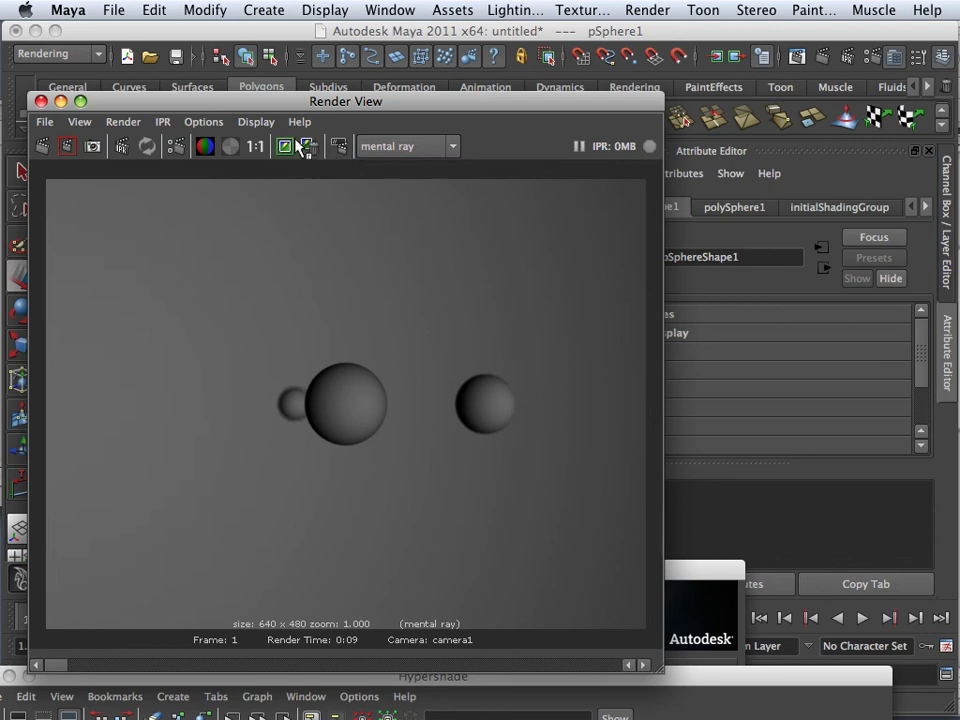
left_click(44, 146)
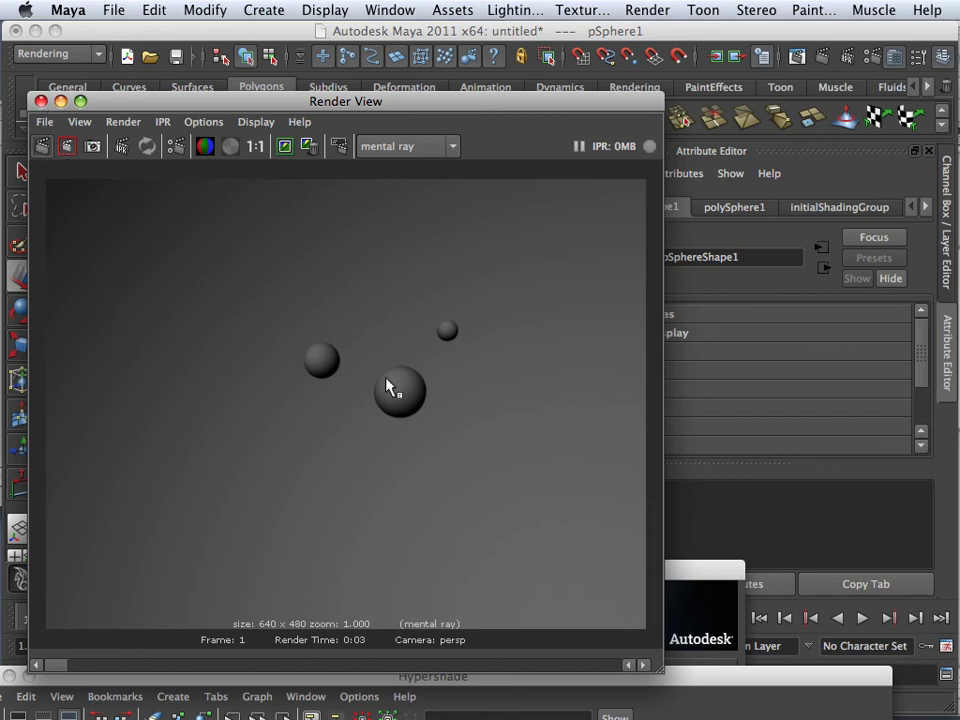
Step: Set the physical_lens_dof1 Plane to 20 and render a test frame with mental ray
left_click(39, 102)
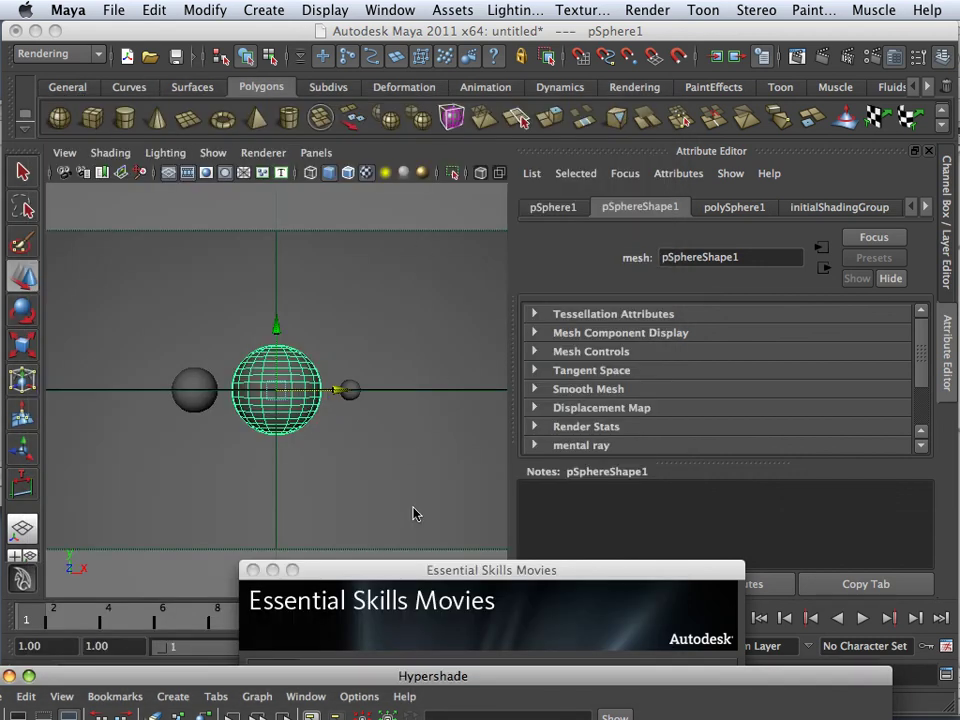
left_click_drag(403, 578, 449, 87)
left_click_drag(508, 90, 160, 88)
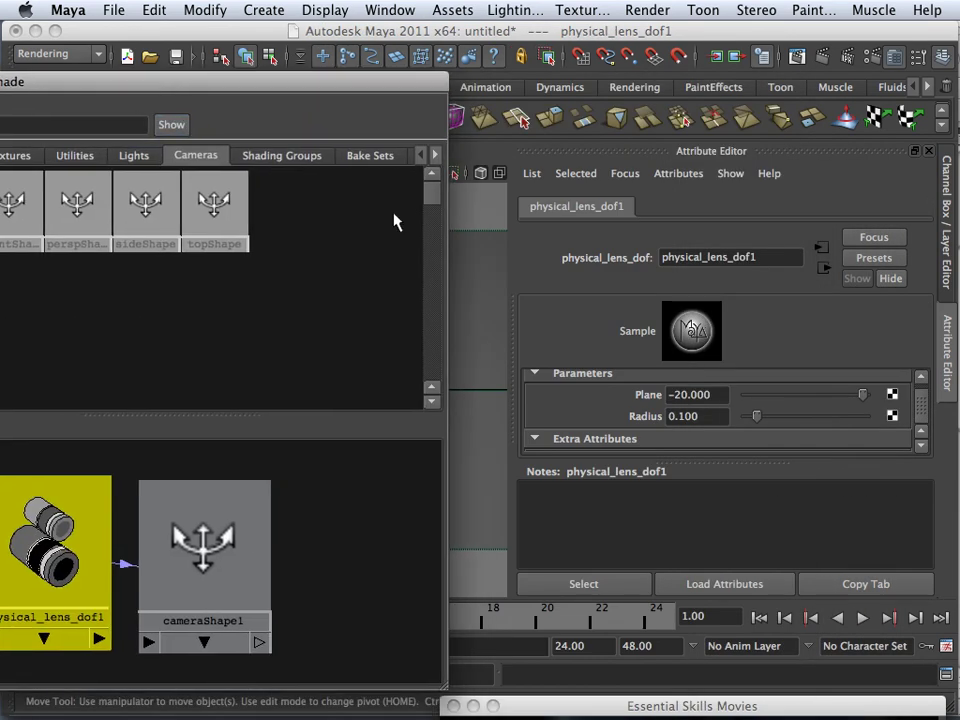
left_click(680, 394)
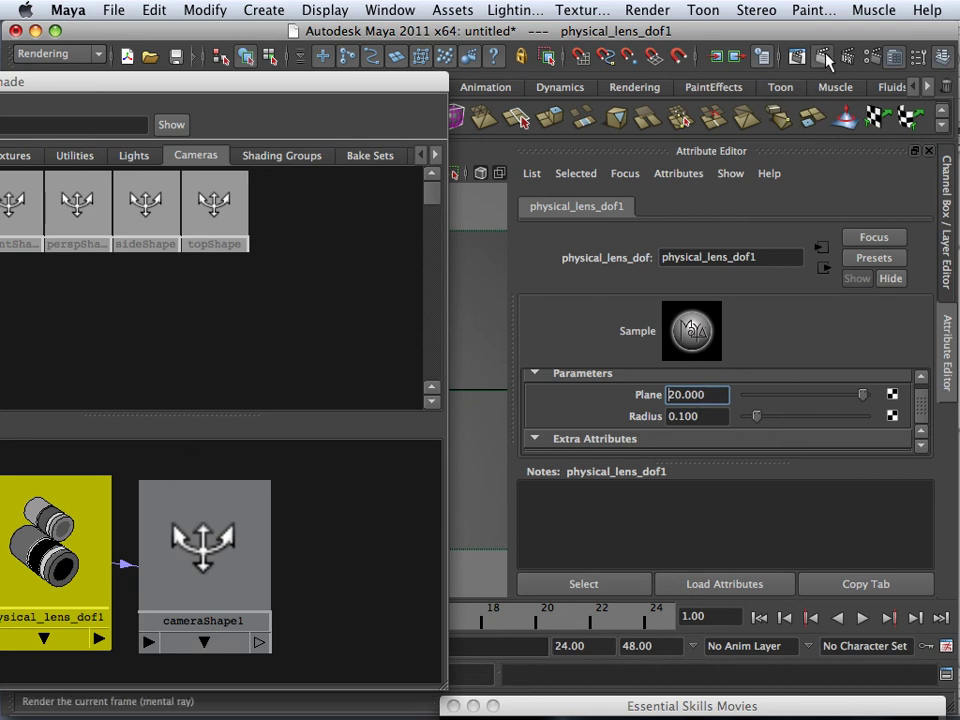
left_click(800, 56)
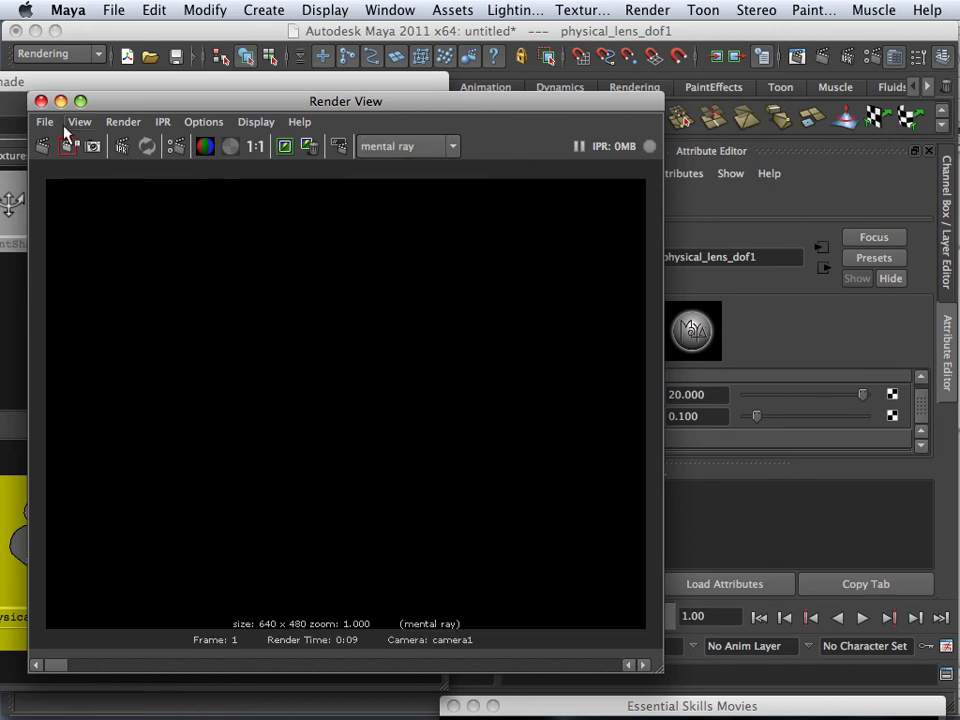
Step: Close the black render, set the lens Plane back to -20, and minimize the Hypershade
left_click(41, 101)
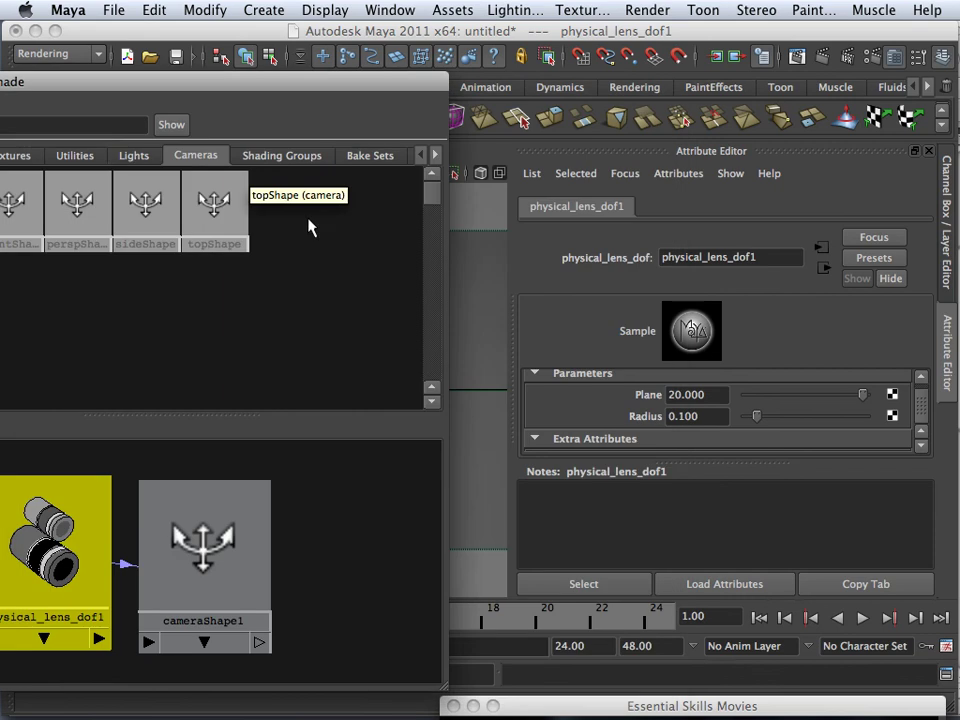
left_click(671, 396)
type("-")
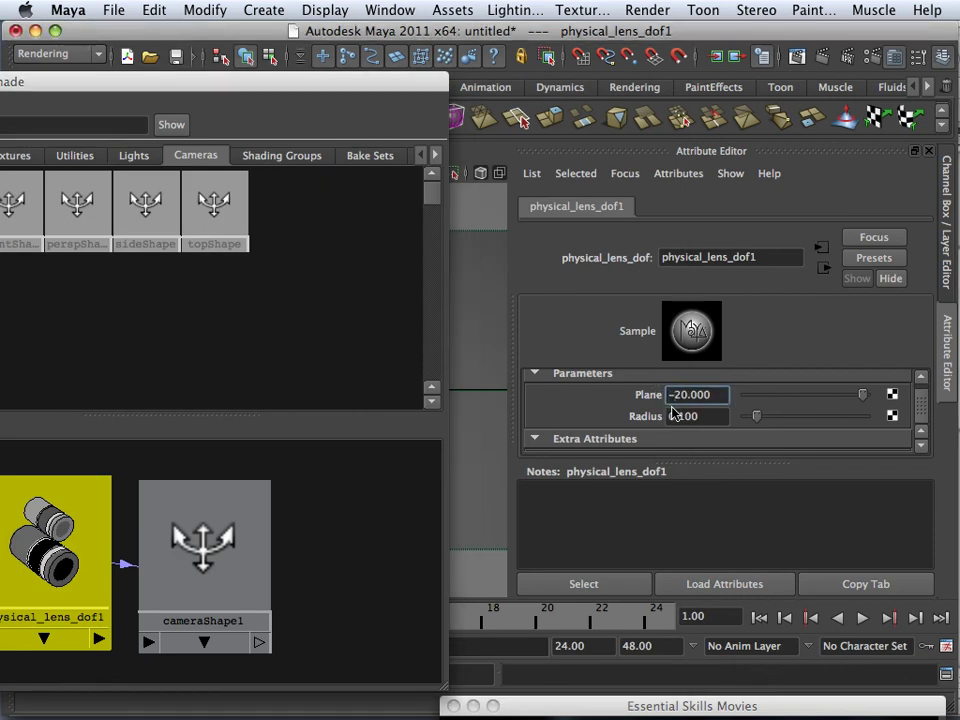
left_click(452, 326)
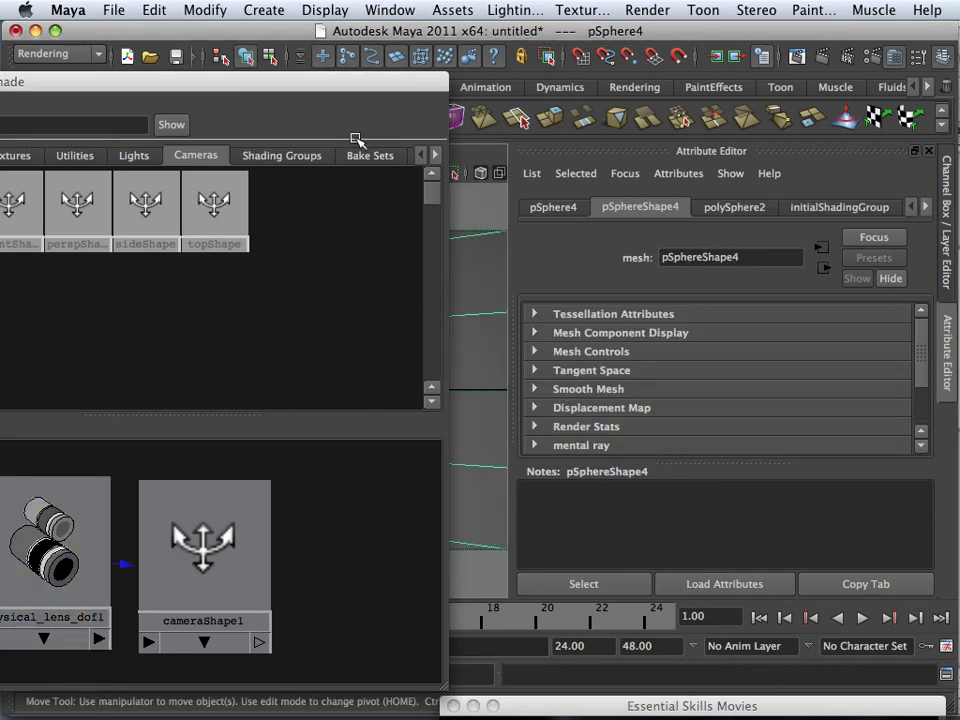
double_click(340, 82)
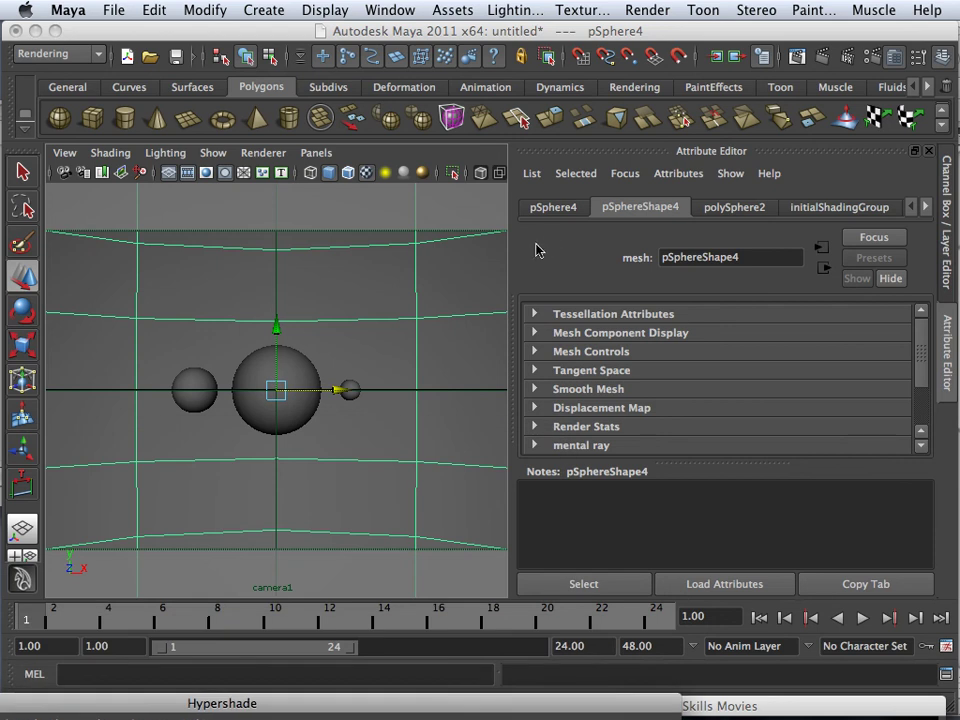
Step: Add a directional light, rotate it across the spheres, and render through camera1
left_click(632, 88)
left_click(89, 117)
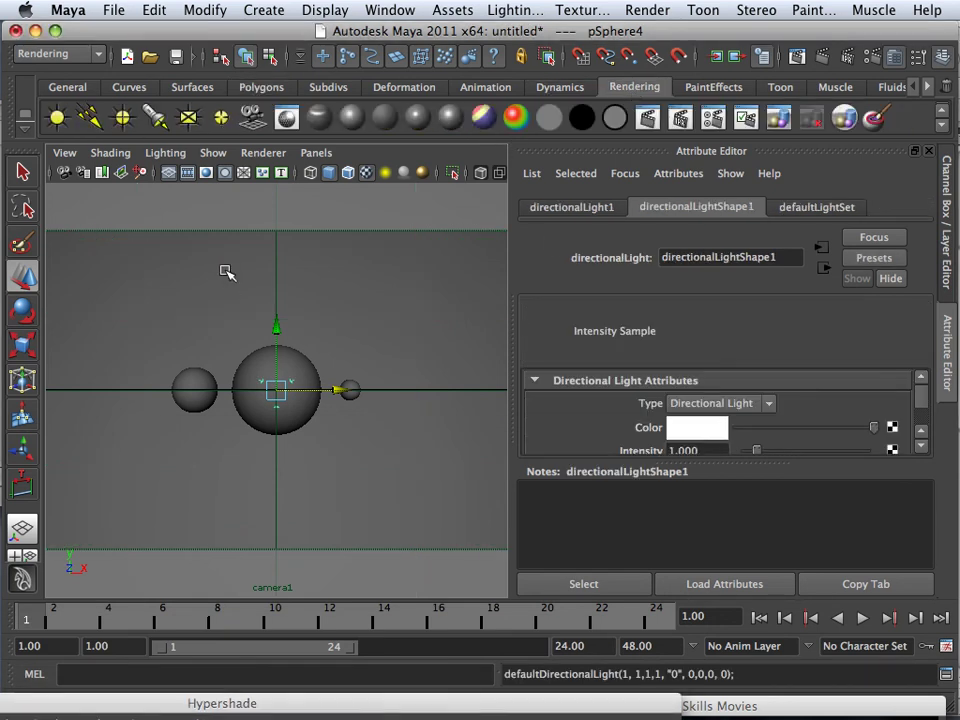
left_click(22, 310)
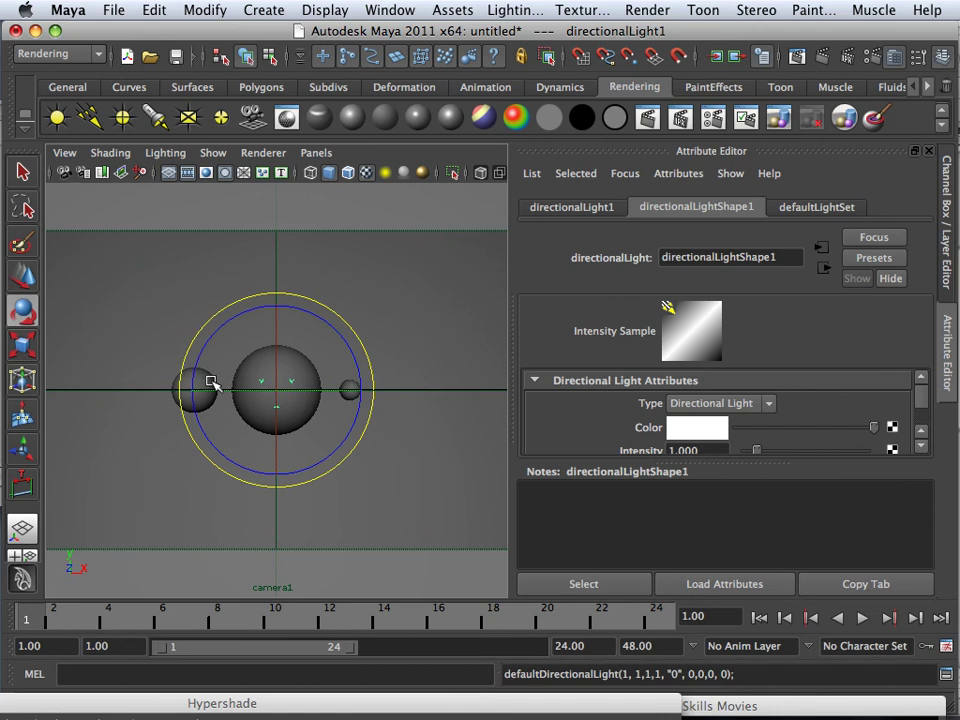
left_click_drag(212, 383, 275, 393)
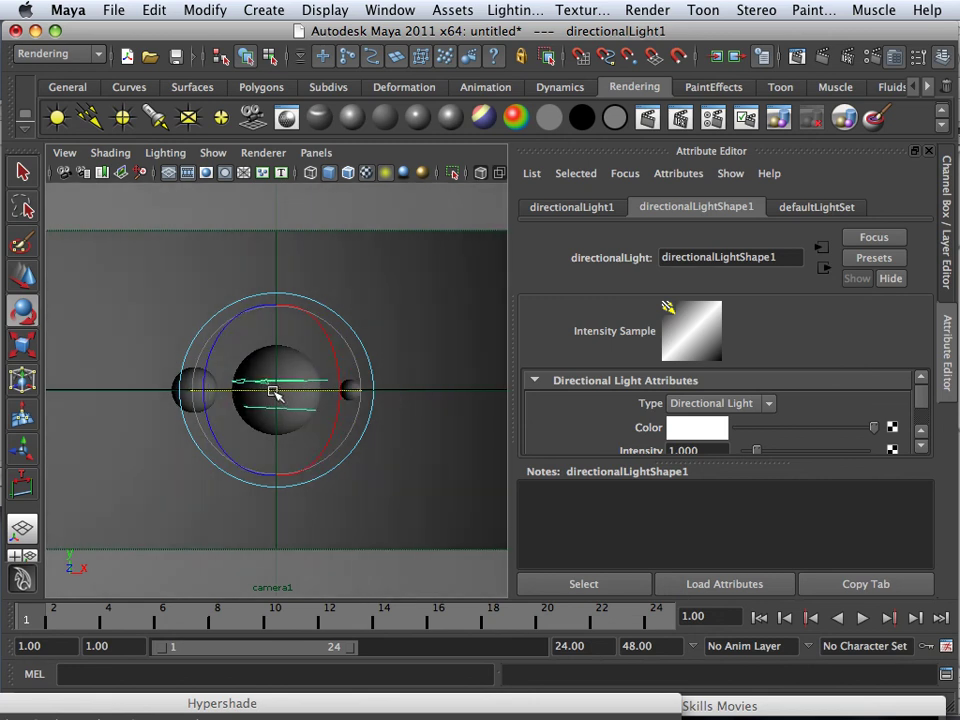
left_click(647, 118)
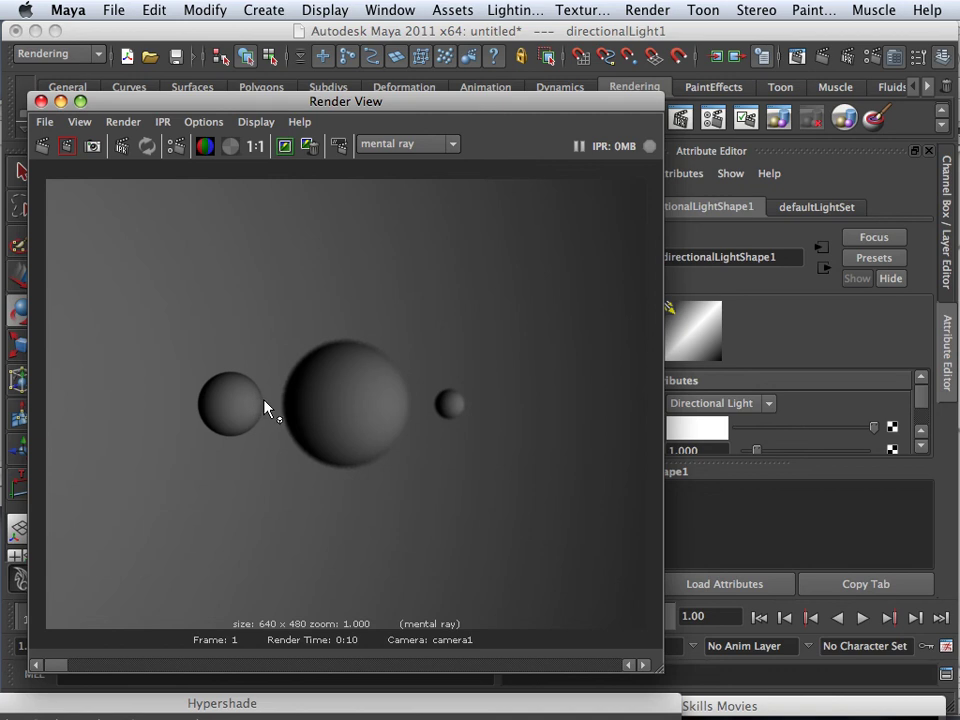
Step: Zoom in and out on the lit, blurred render, then close Render View
right_click_drag(266, 402, 259, 408, "alt")
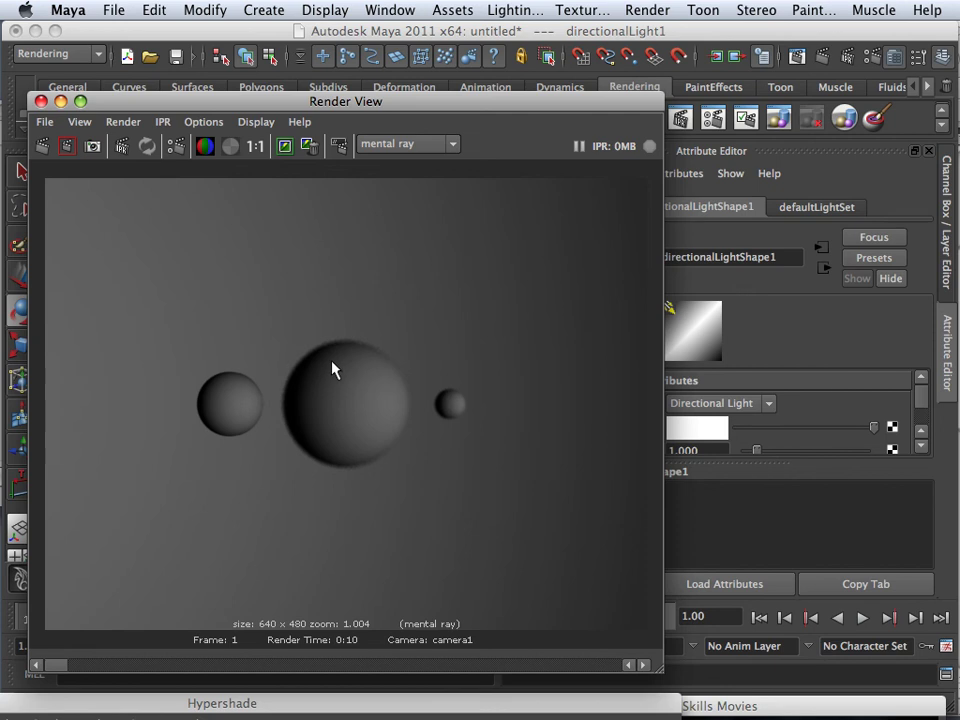
right_click_drag(332, 369, 317, 373, "alt")
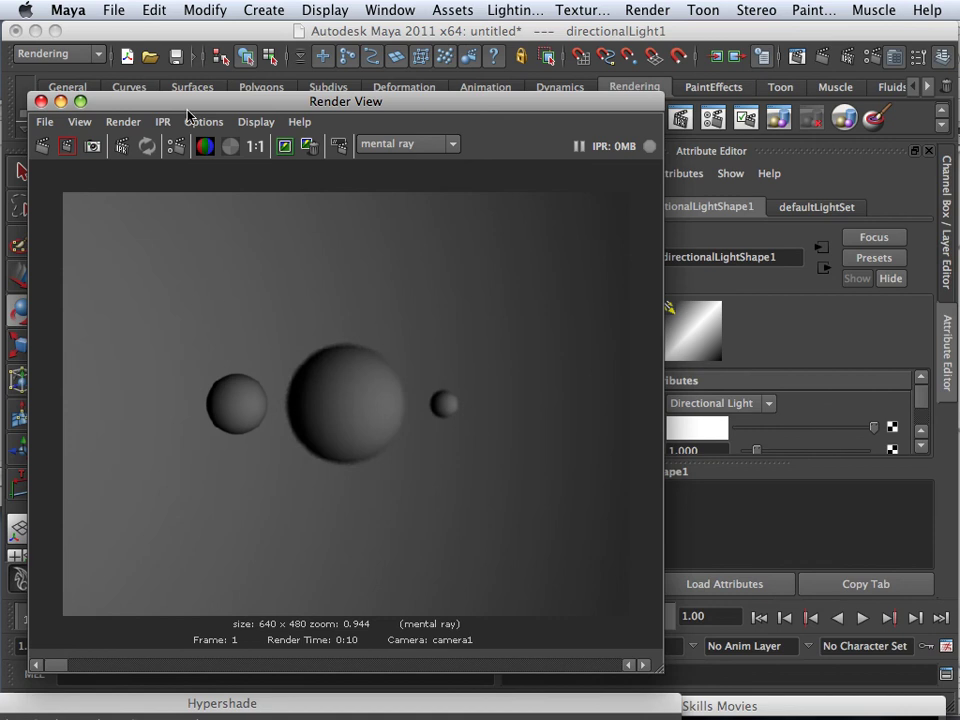
left_click(40, 101)
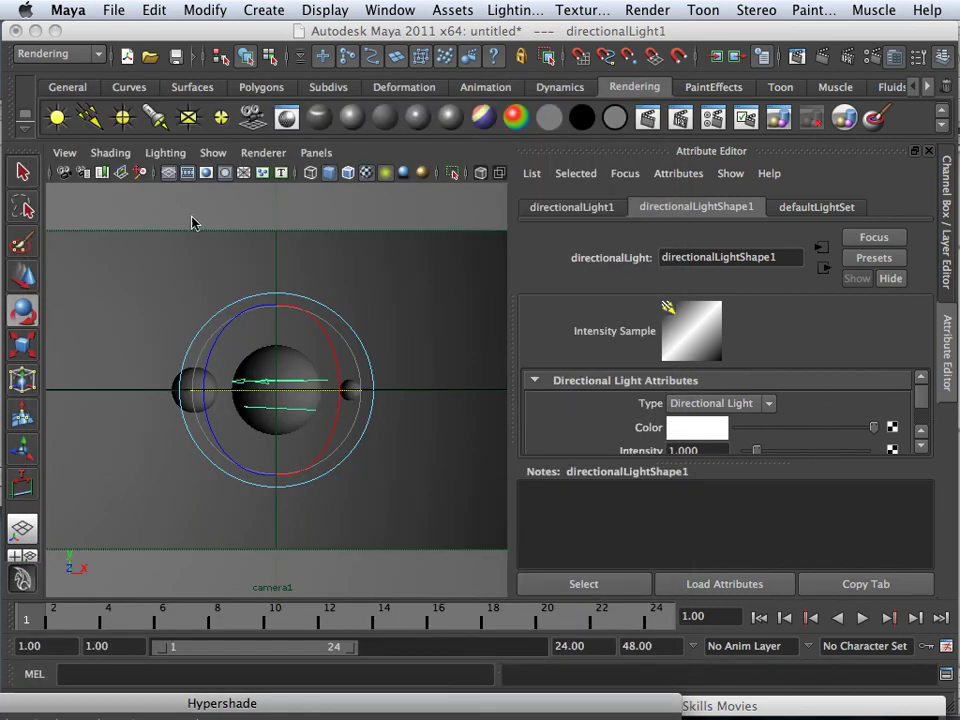
key("space")
key("space")
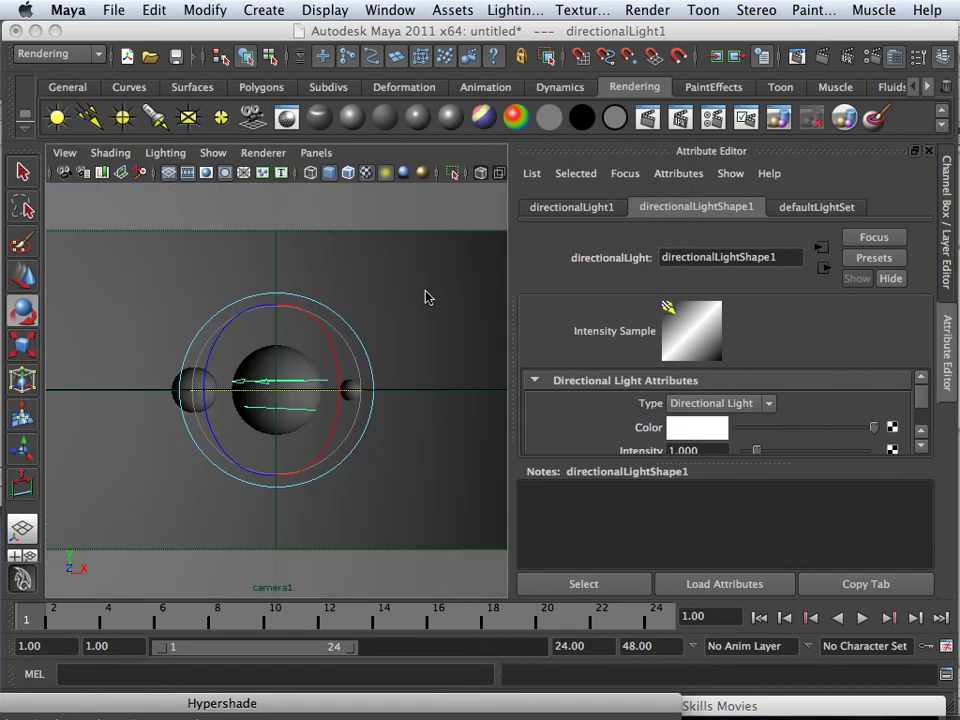